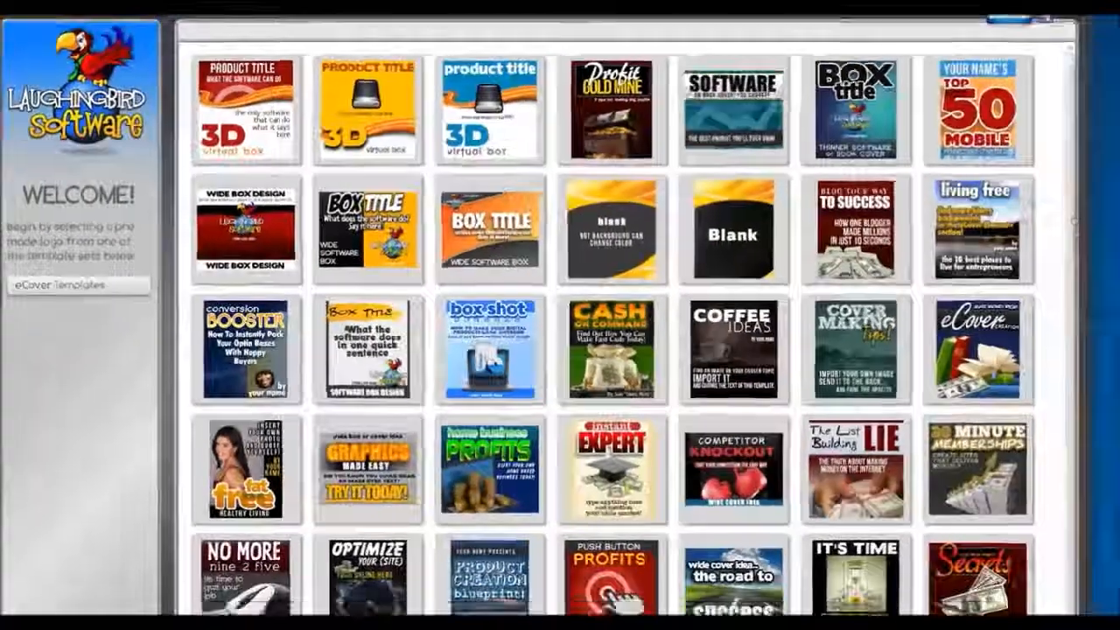
# Open the Instant Expert eCover template and set its canvas background color to crimson (d3004d)
pyautogui.scroll(-3, 612, 332)
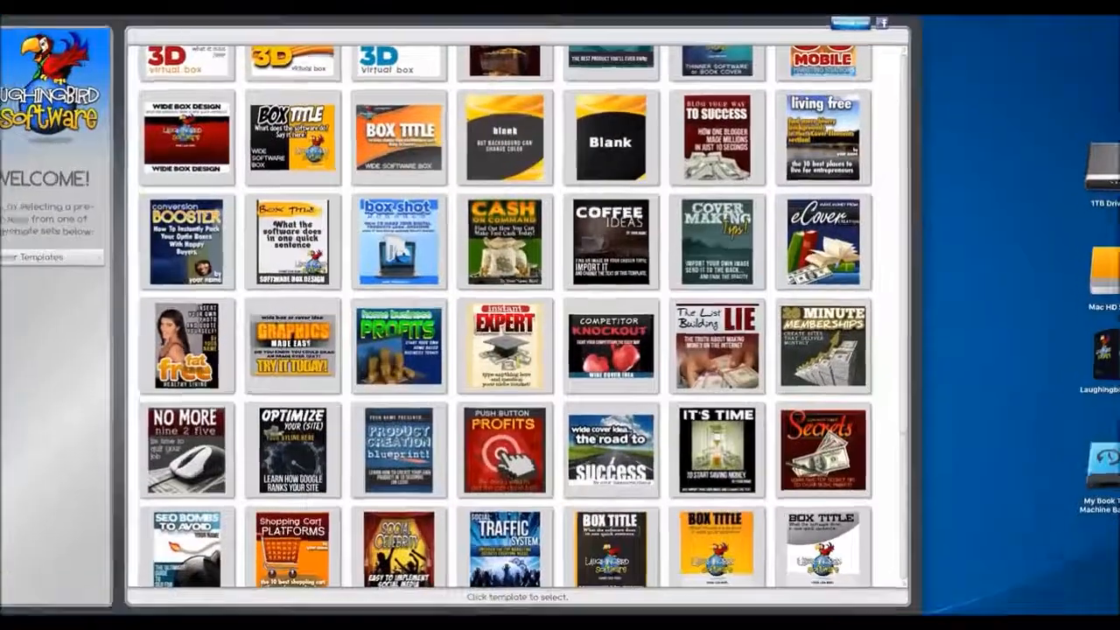
pyautogui.click(504, 345)
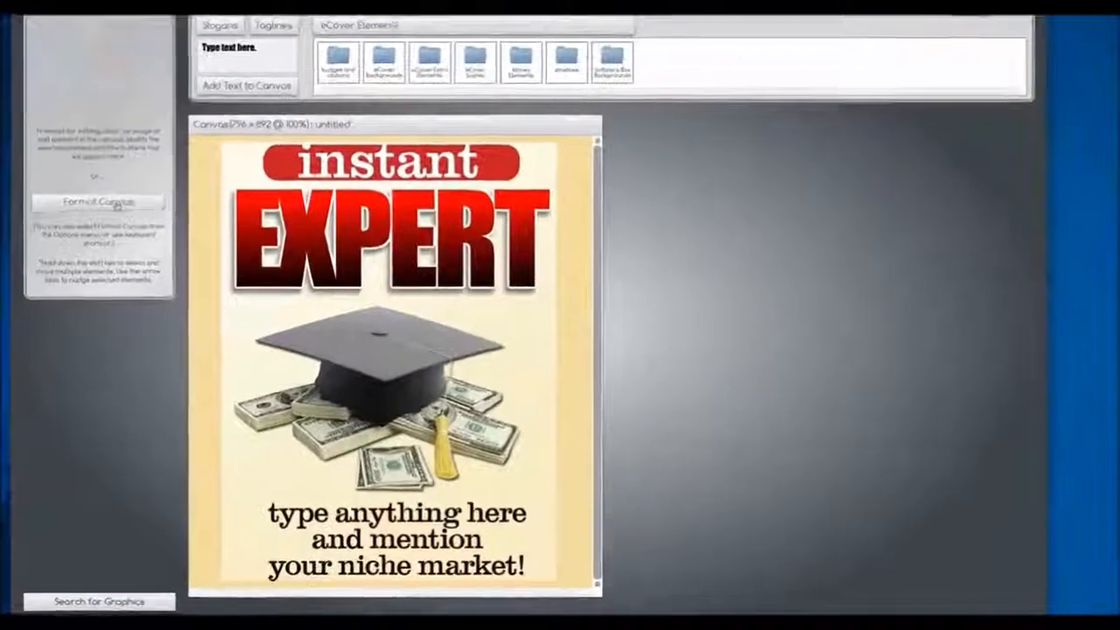
pyautogui.click(121, 213)
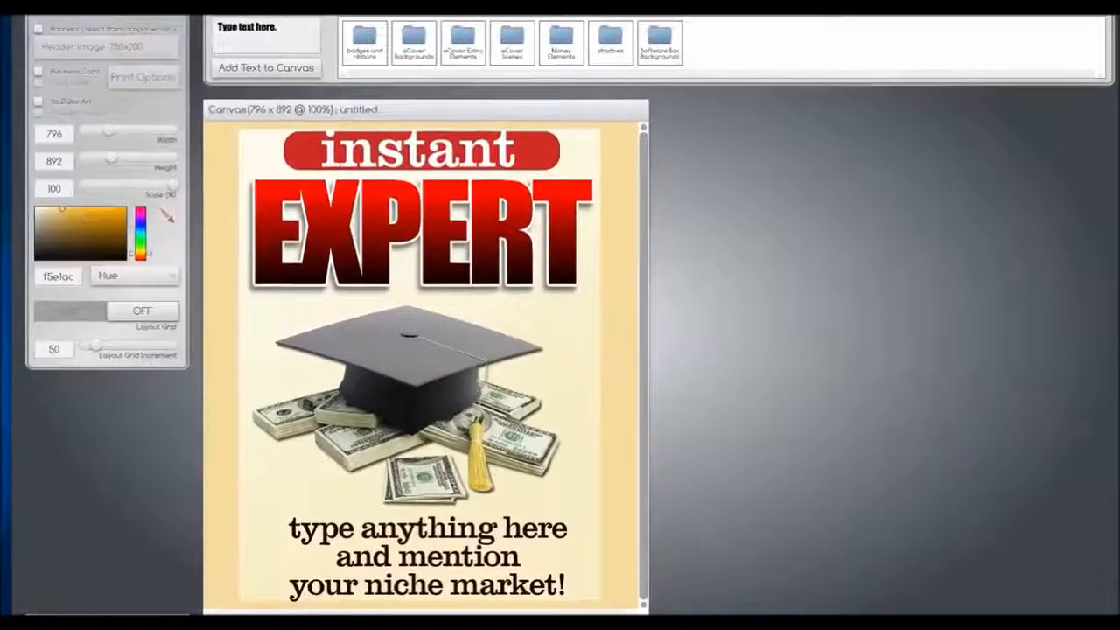
pyautogui.moveTo(140, 232)
pyautogui.mouseDown()
pyautogui.moveTo(140, 250)
pyautogui.moveTo(140, 213)
pyautogui.mouseUp()
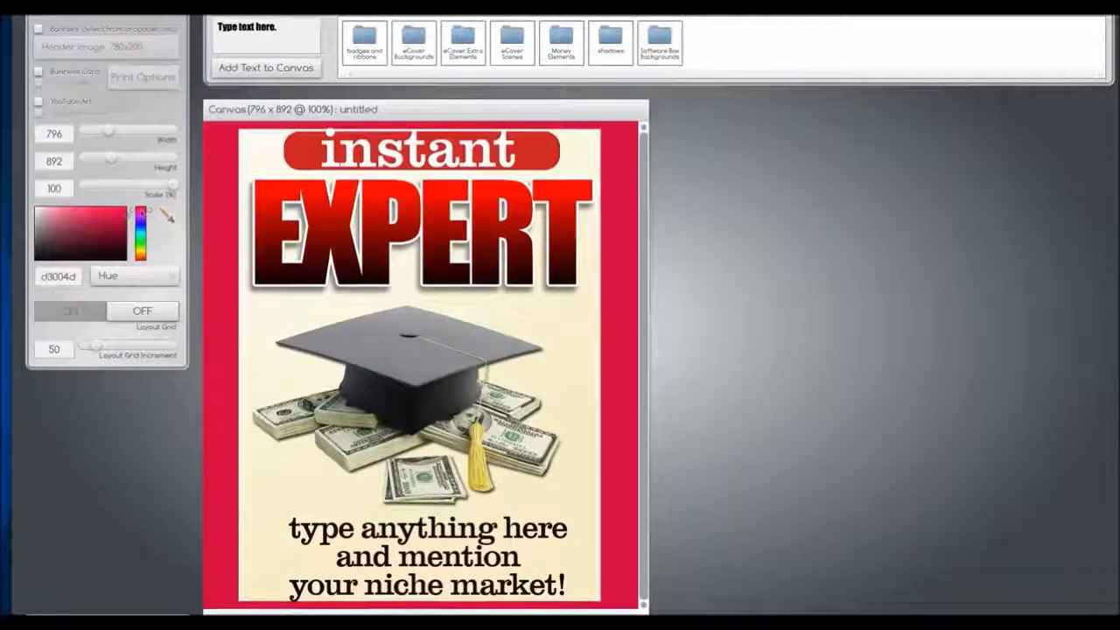
# Delete the cream background panel and the graduation cap with money image from the cover
pyautogui.moveTo(250, 330); pyautogui.dragTo(237, 324)
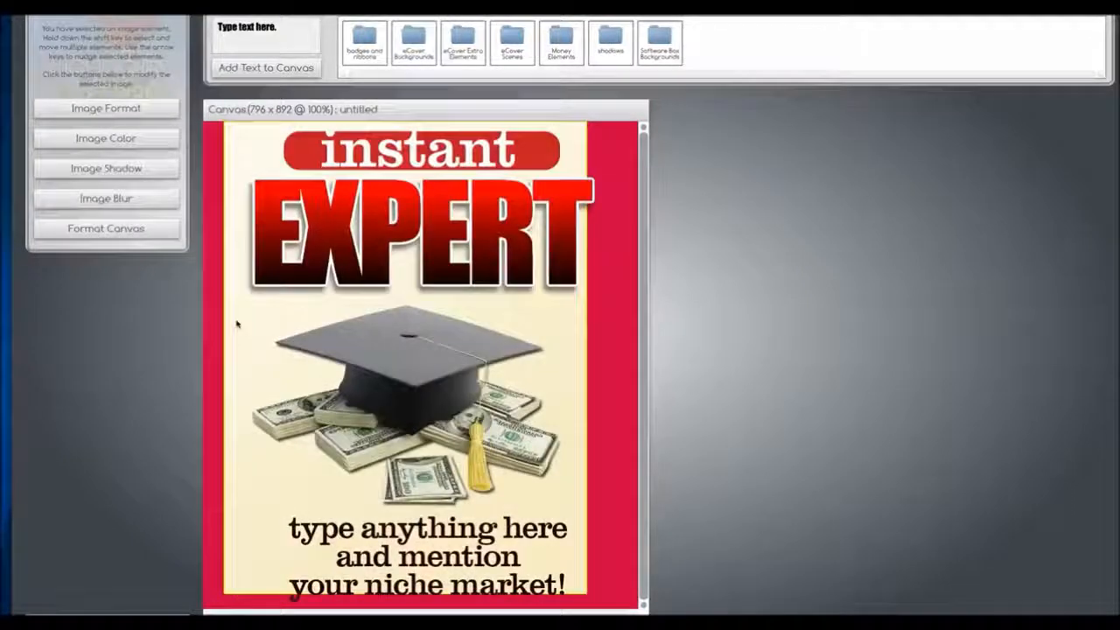
pyautogui.press('Delete')
pyautogui.click(394, 354)
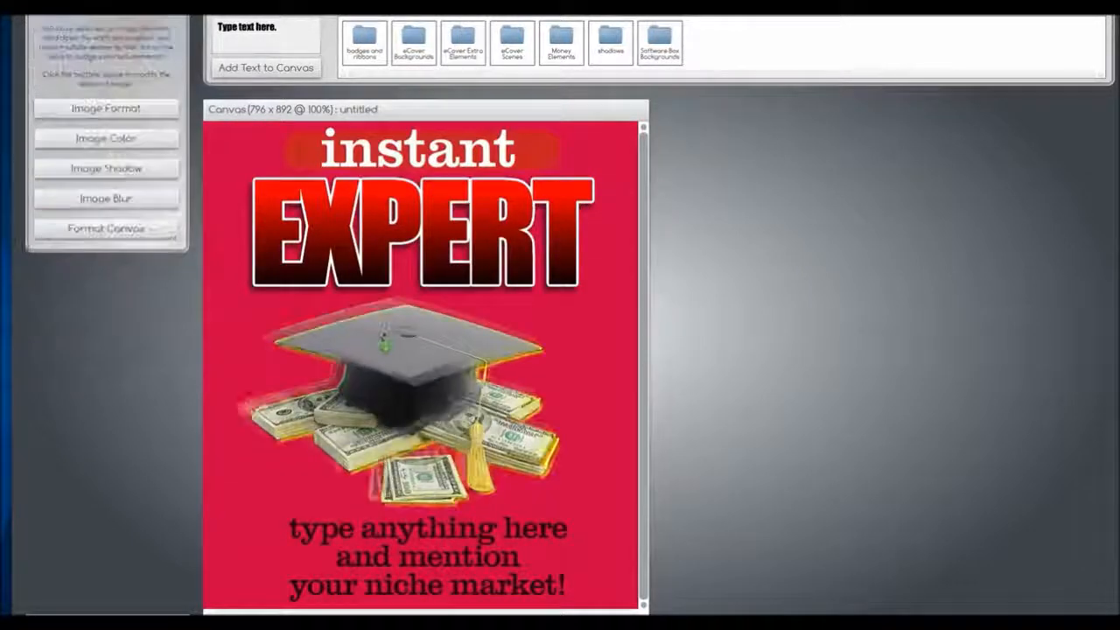
pyautogui.moveTo(394, 355); pyautogui.dragTo(396, 362)
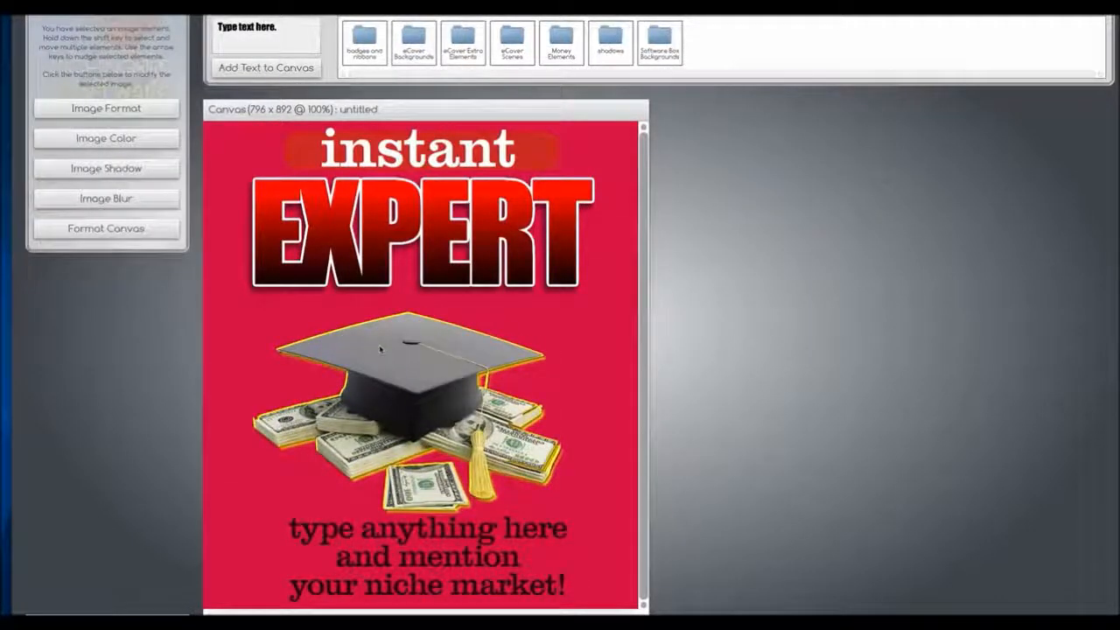
pyautogui.press('Delete')
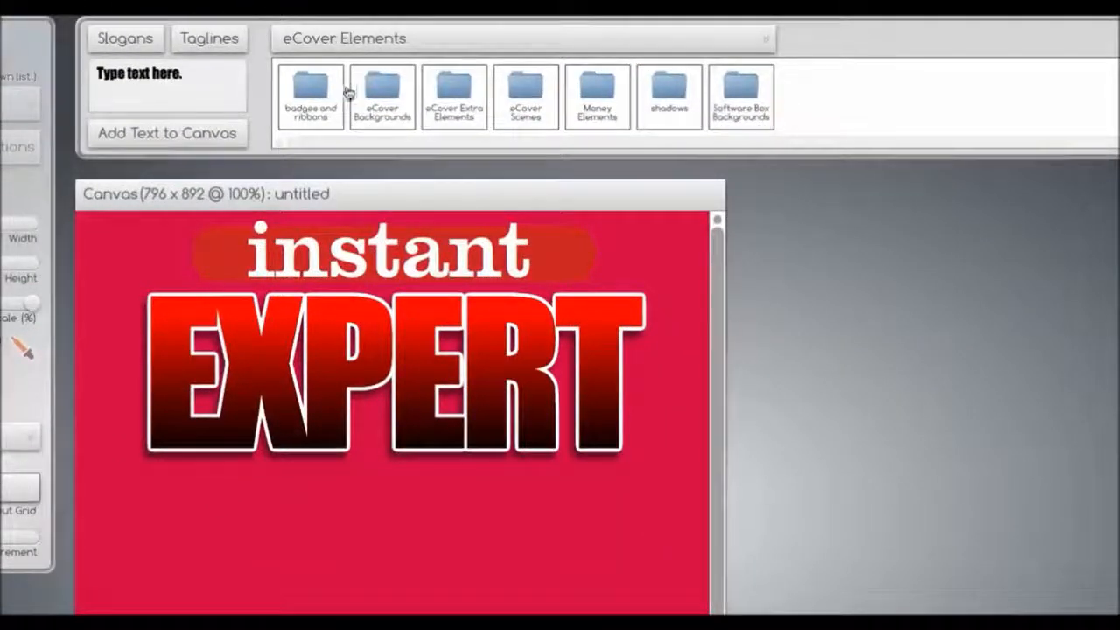
# Add the glossy red heart from the eCover Extra Elements below the title and rotate it slightly clockwise
pyautogui.click(455, 85)
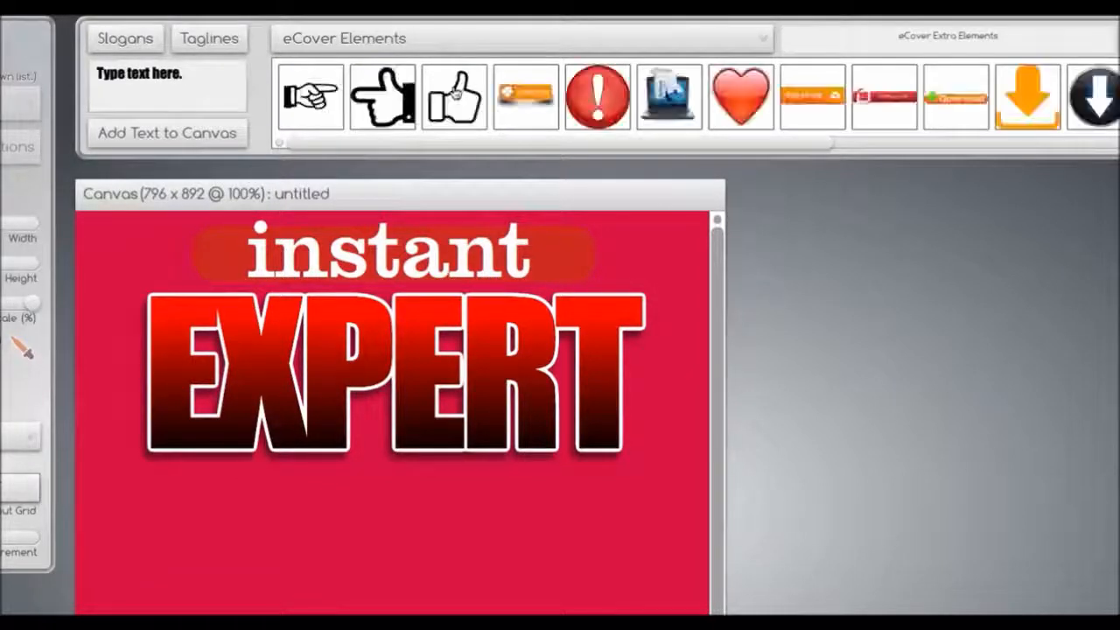
pyautogui.moveTo(469, 143); pyautogui.dragTo(625, 146)
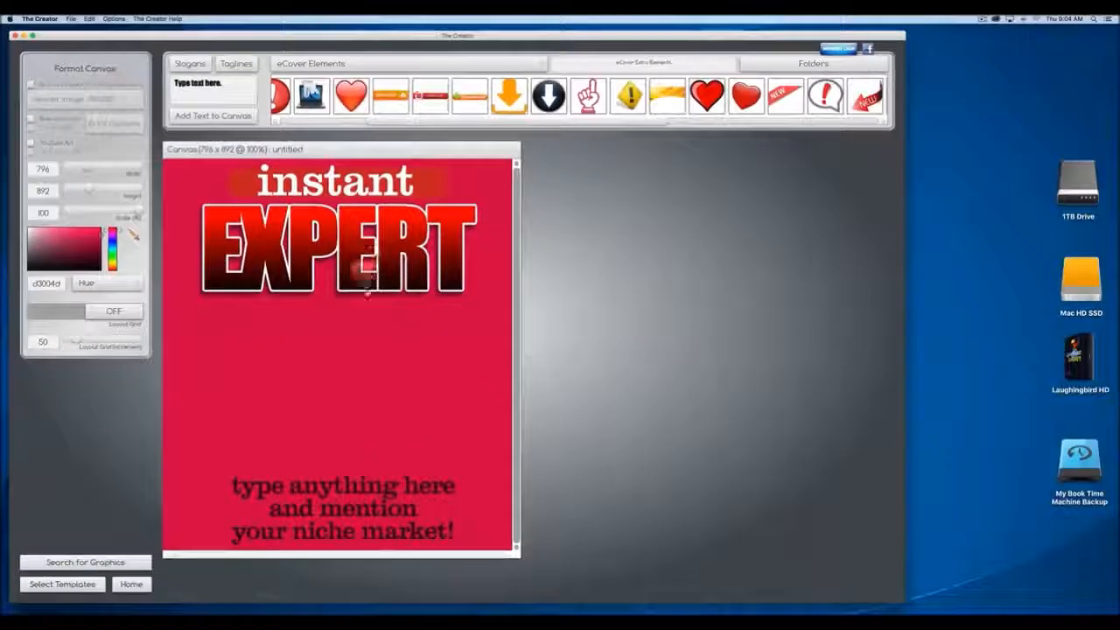
pyautogui.click(414, 98)
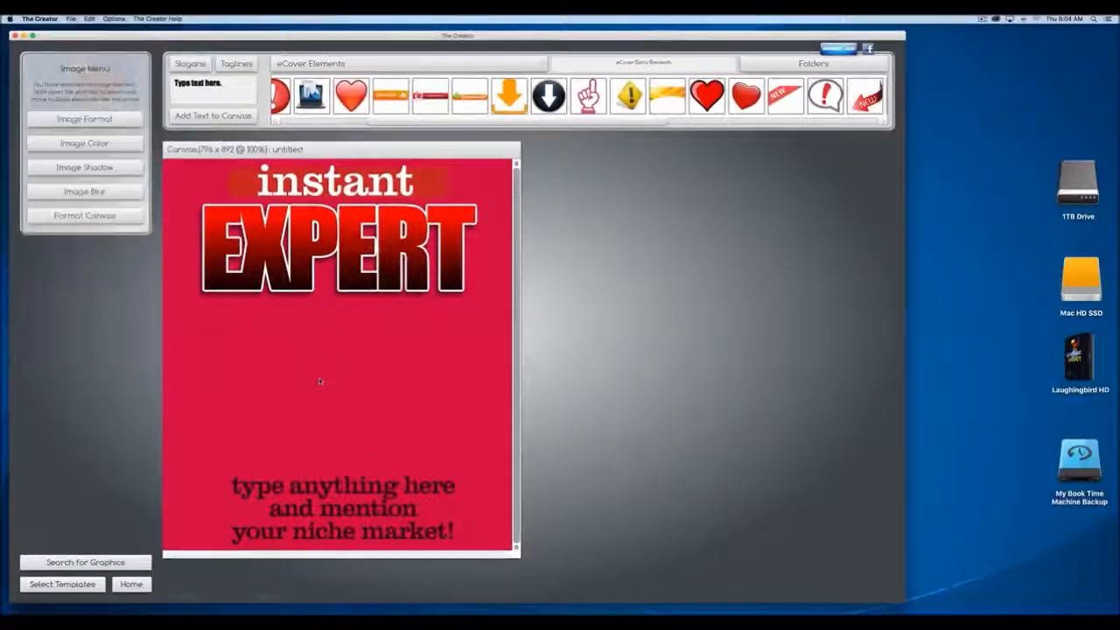
pyautogui.moveTo(67, 167); pyautogui.dragTo(72, 167)
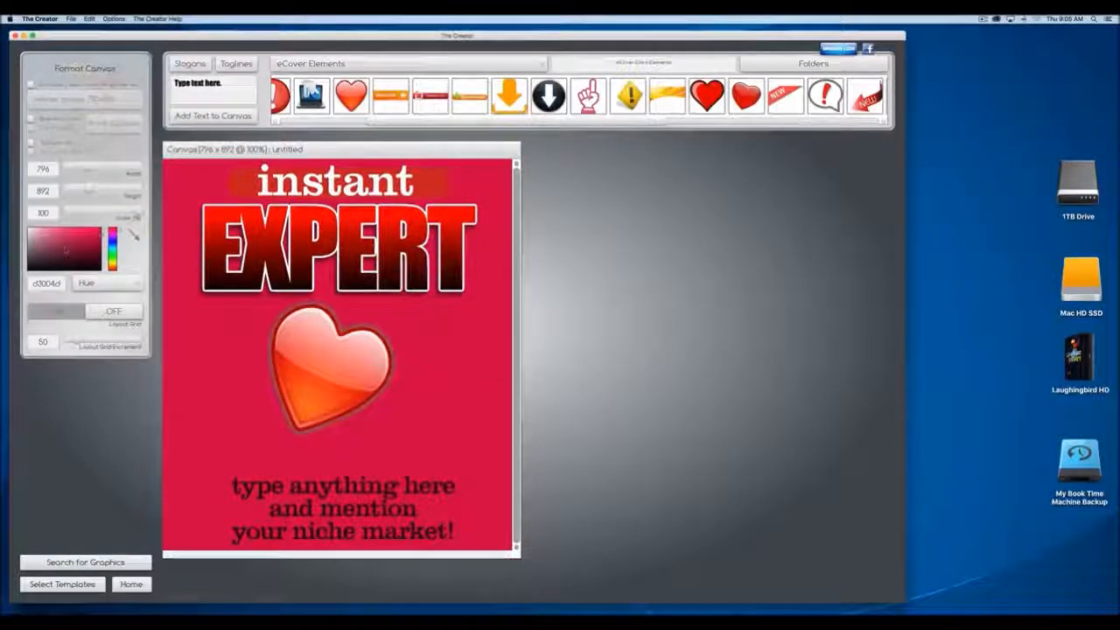
# Set the canvas background color to light gray (cacaca)
pyautogui.moveTo(65, 250); pyautogui.dragTo(16, 238)
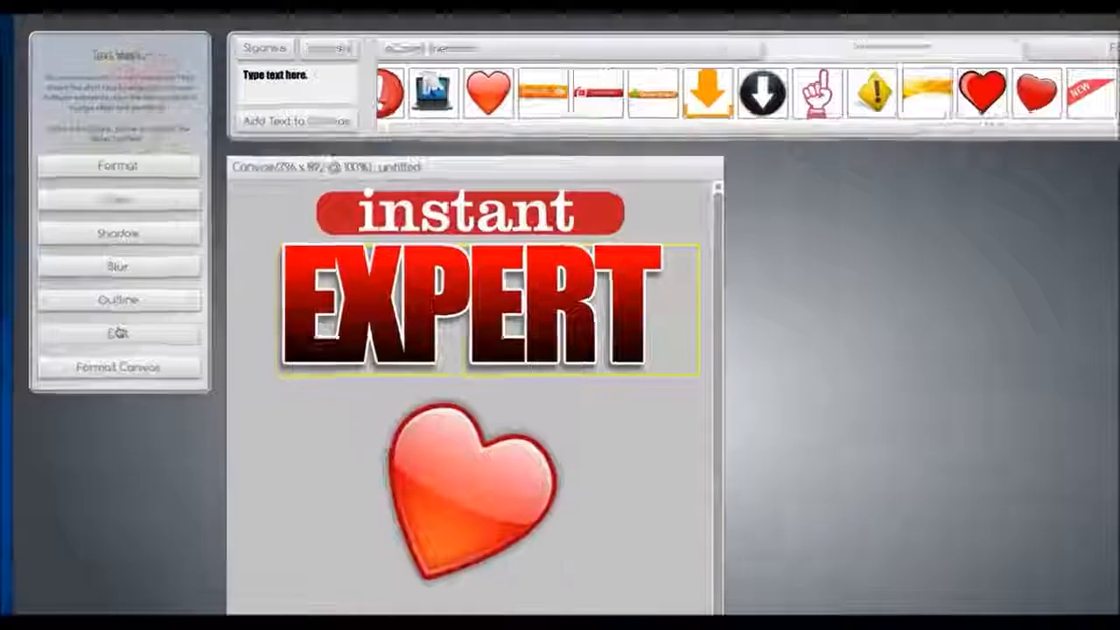
# Replace the EXPERT title text with "How To Love" and "Your Job" on two lines, and open its format settings
pyautogui.click(84, 269)
pyautogui.doubleClick(77, 103)
pyautogui.write('How To Love')
pyautogui.press('Return')
pyautogui.write('Your Job')
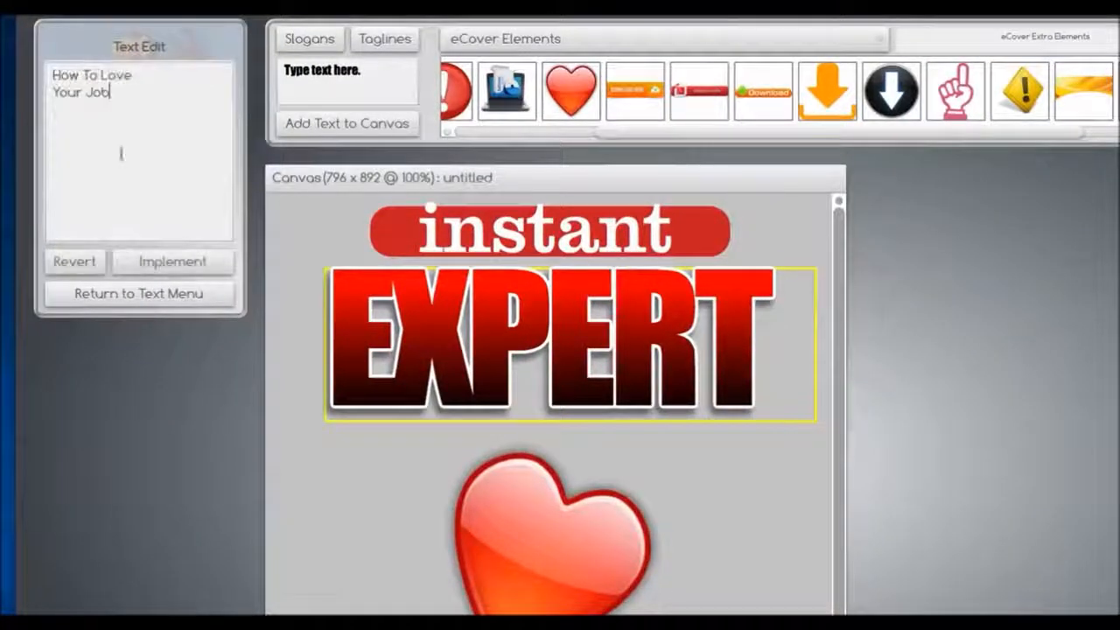
pyautogui.click(172, 261)
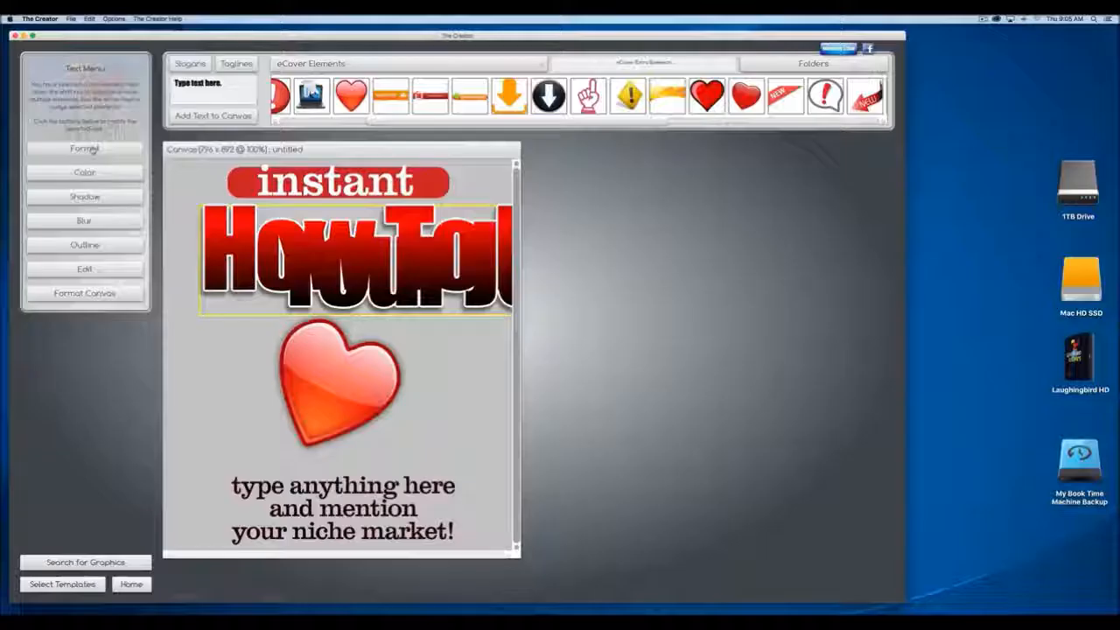
pyautogui.click(87, 149)
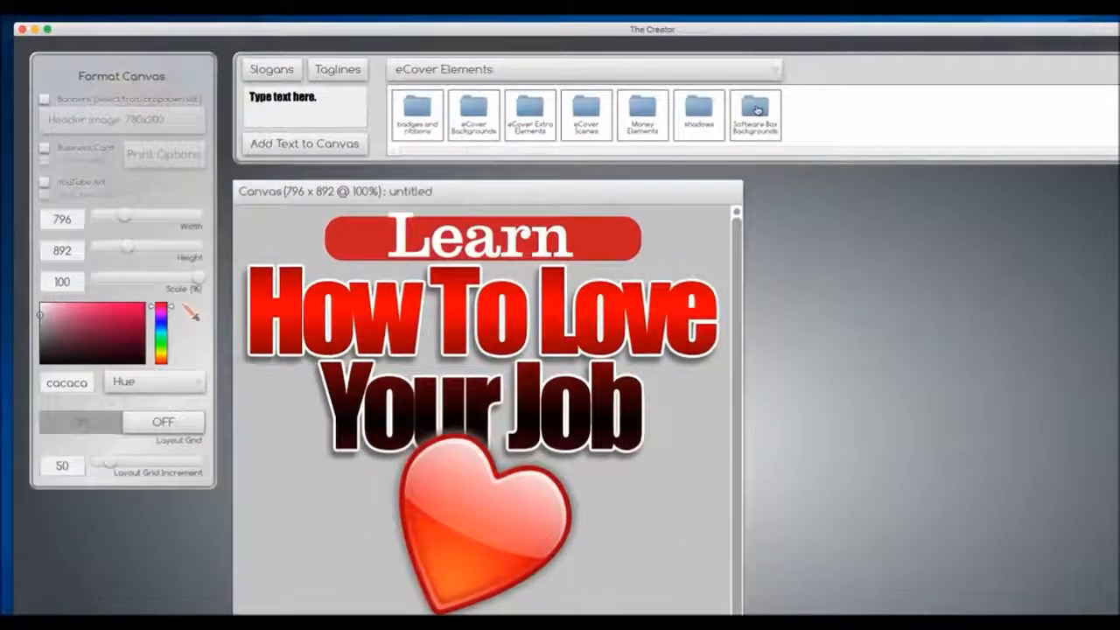
# Place the dark red image from Software Box Backgrounds behind the other elements and set its scale to 1.4
pyautogui.click(757, 109)
pyautogui.moveTo(671, 153); pyautogui.dragTo(846, 154)
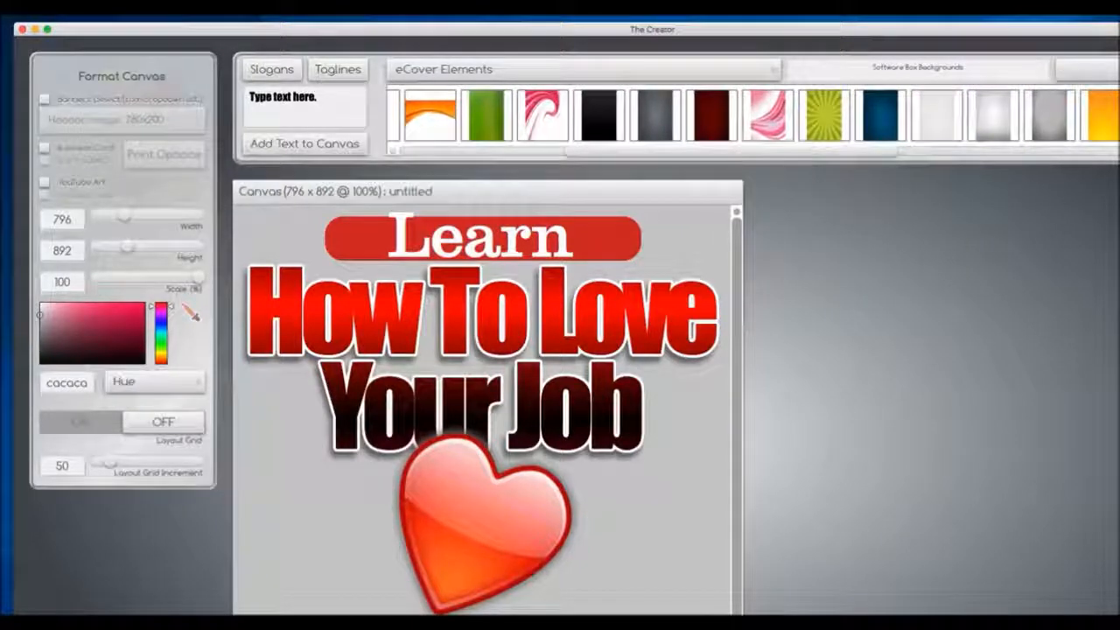
pyautogui.moveTo(717, 117); pyautogui.dragTo(497, 435)
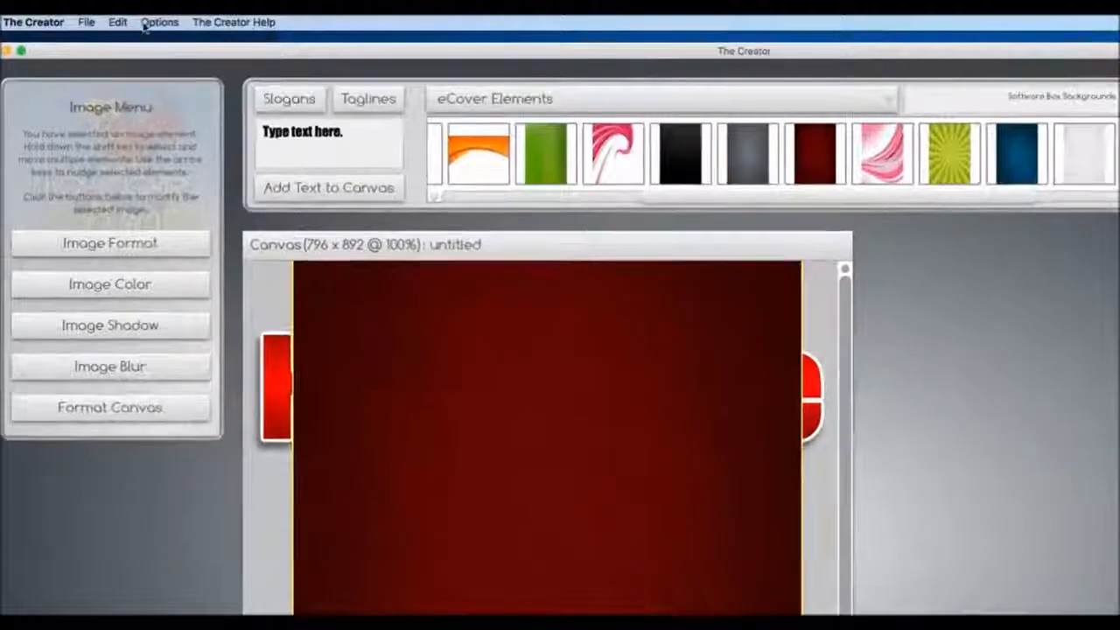
pyautogui.click(145, 24)
pyautogui.click(150, 83)
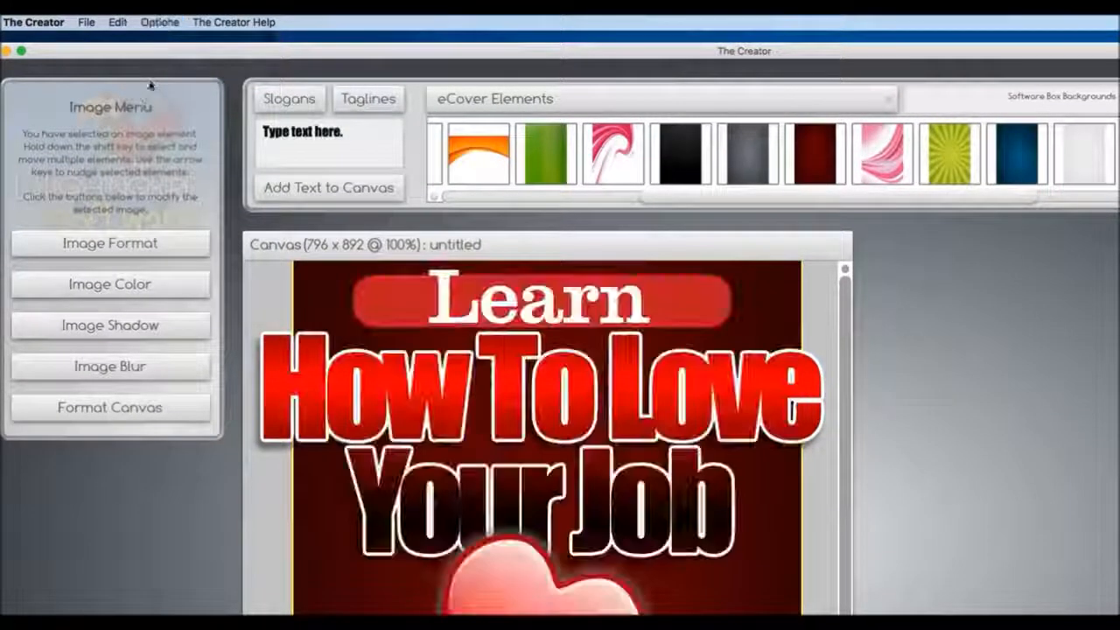
pyautogui.click(120, 248)
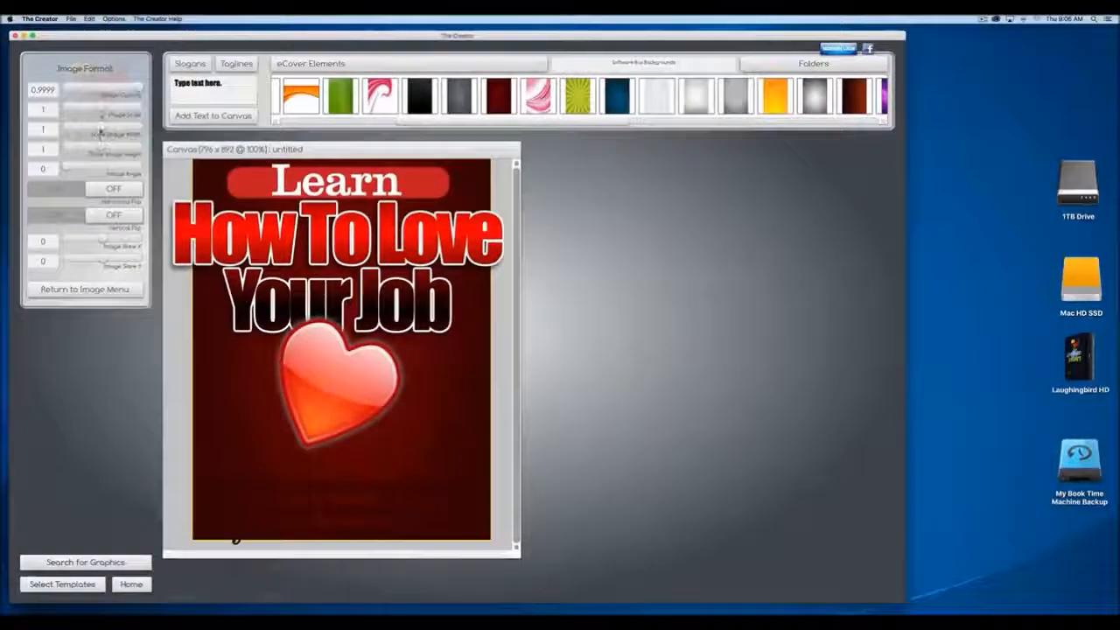
pyautogui.moveTo(101, 114); pyautogui.dragTo(114, 113)
# Export the cover to the Desktop as a JPG named "I love my job"
pyautogui.click(70, 19)
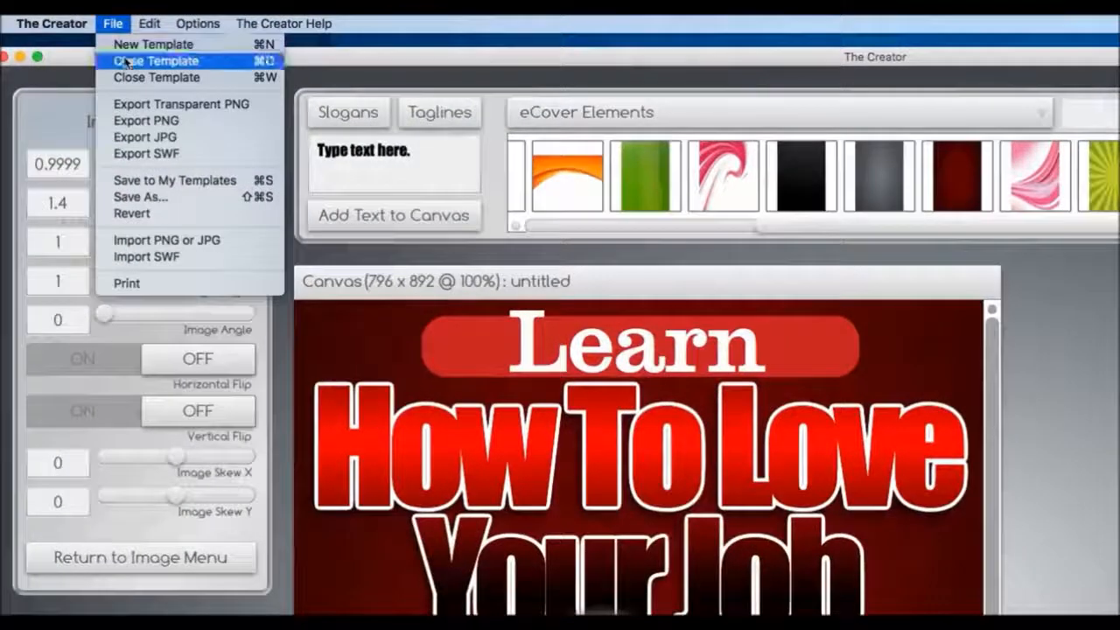
pyautogui.click(137, 138)
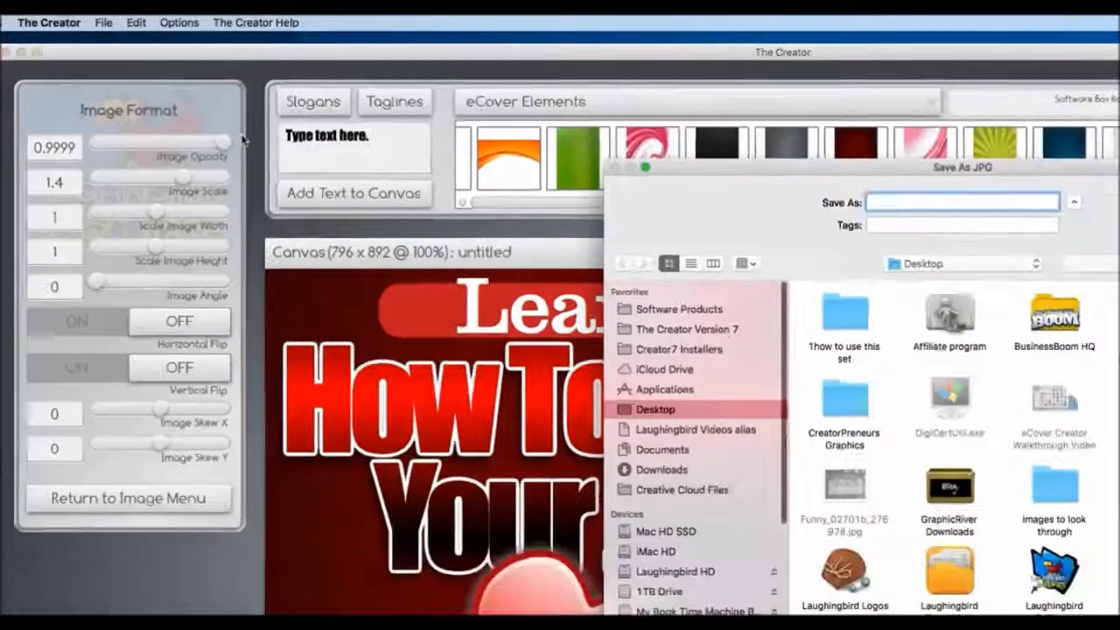
pyautogui.write('I love my job')
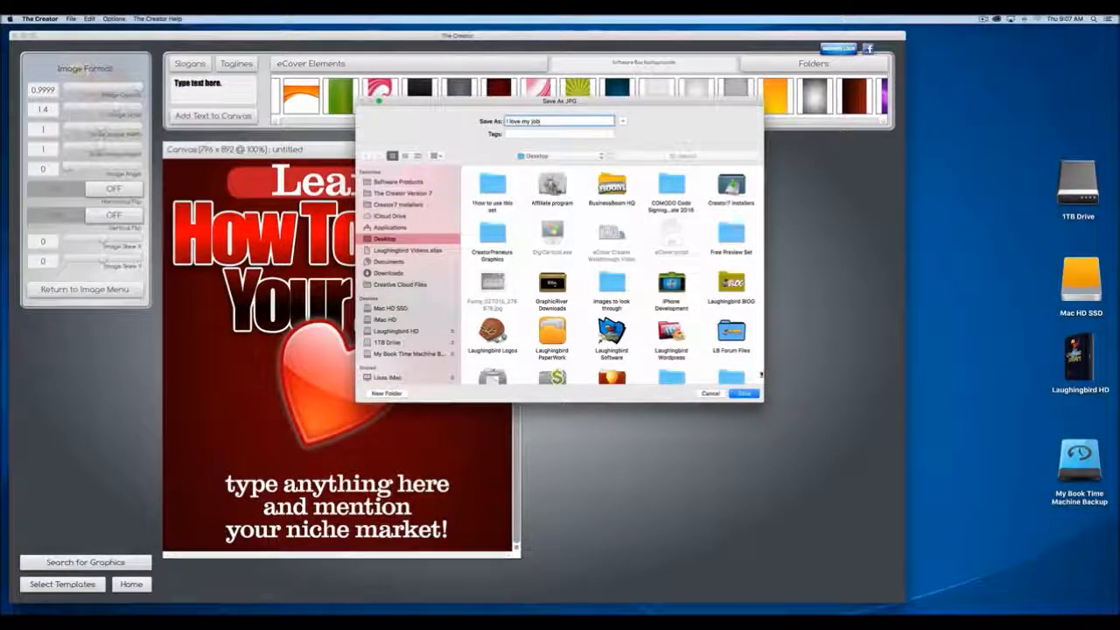
pyautogui.click(743, 393)
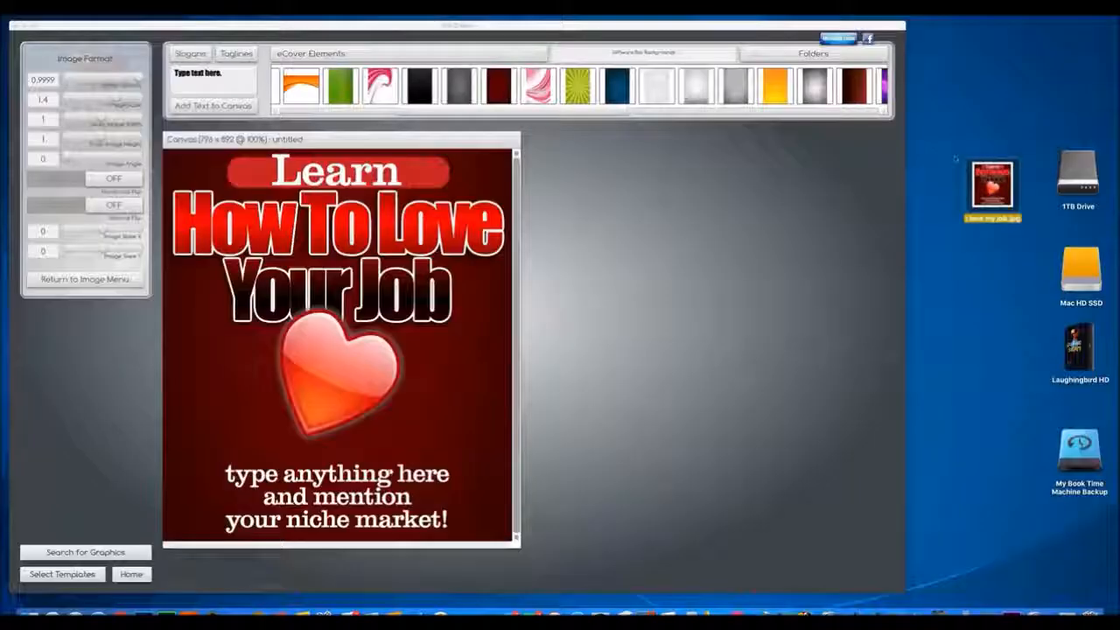
# Open the exported I love my job.jpg from the desktop to check it, and close the preview
pyautogui.doubleClick(1019, 205)
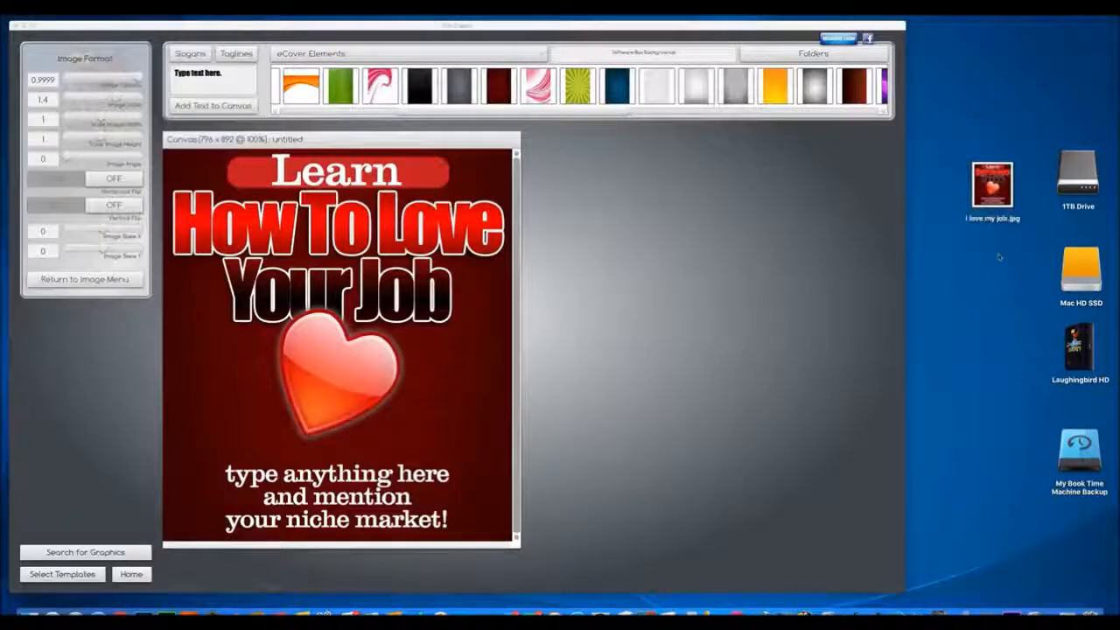
pyautogui.moveTo(140, 35); pyautogui.dragTo(779, 123)
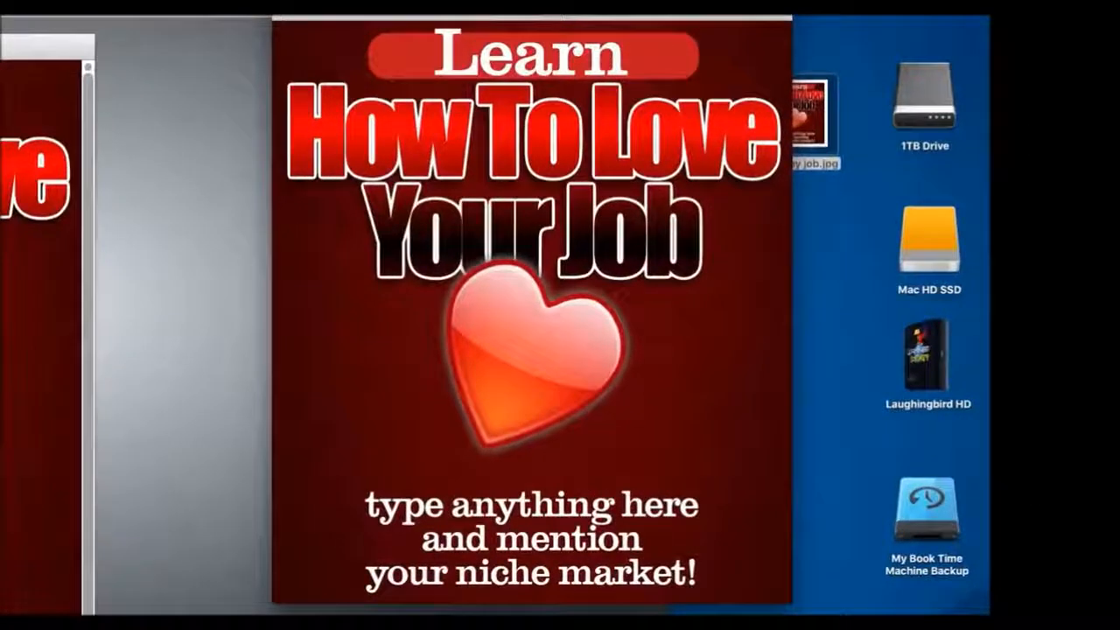
pyautogui.press('super+w')
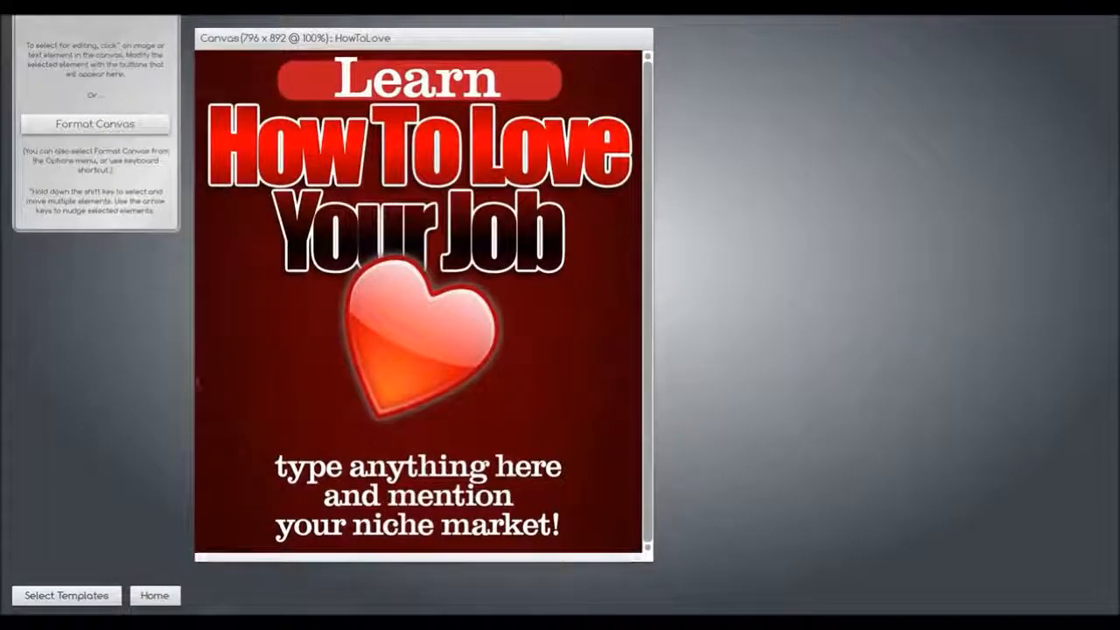
# Switch the template set to 3D eCovers and open the upright book template with a white background
pyautogui.click(68, 599)
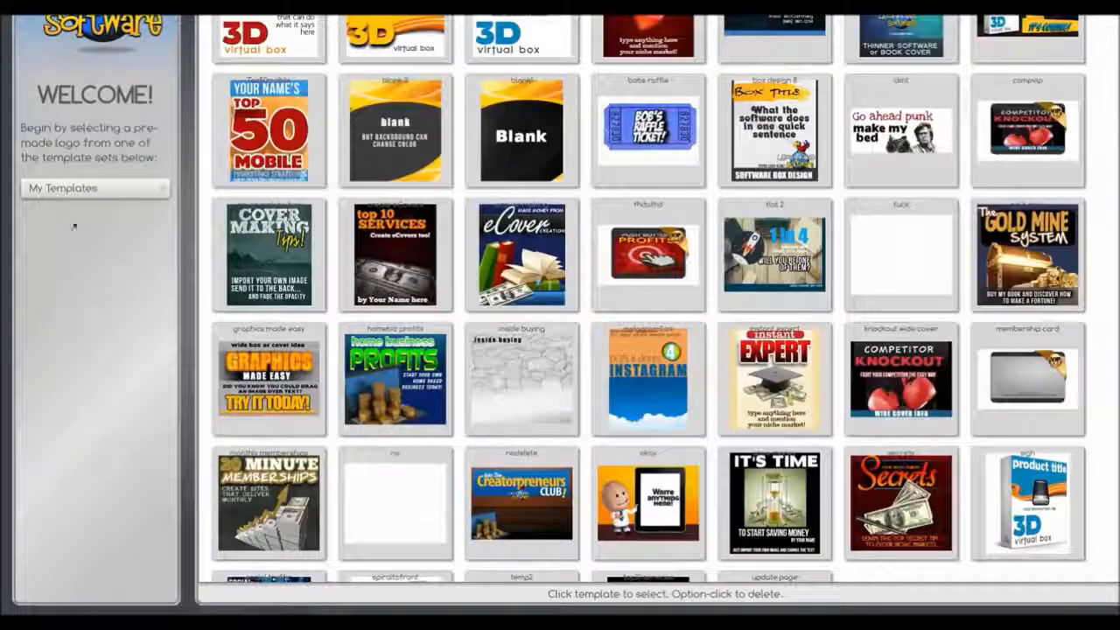
pyautogui.click(75, 191)
pyautogui.click(70, 220)
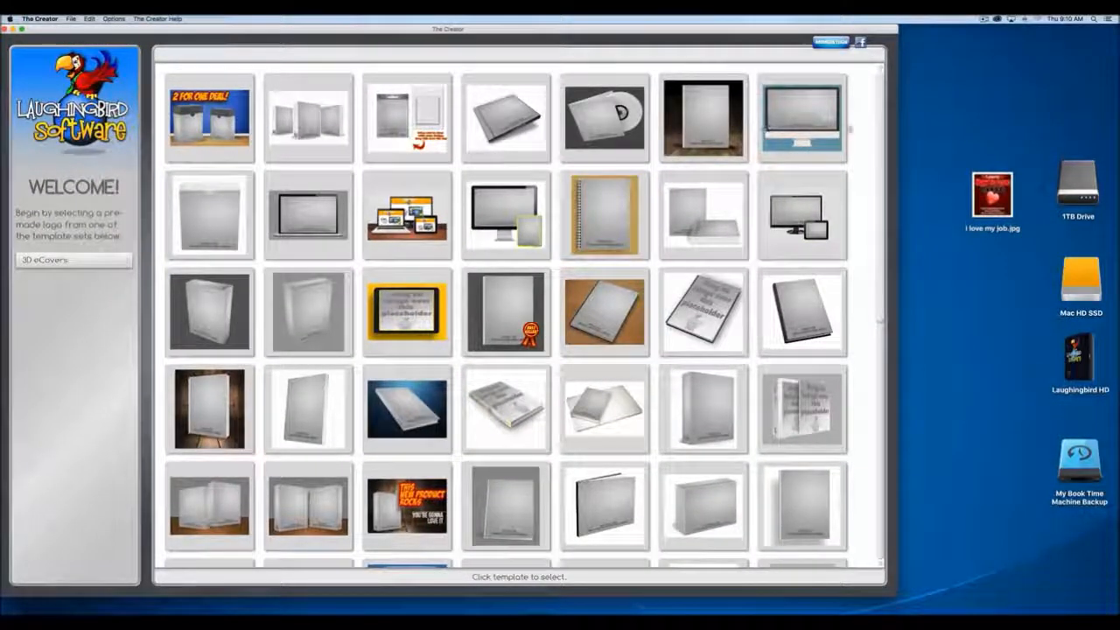
pyautogui.scroll(-3, 871, 132)
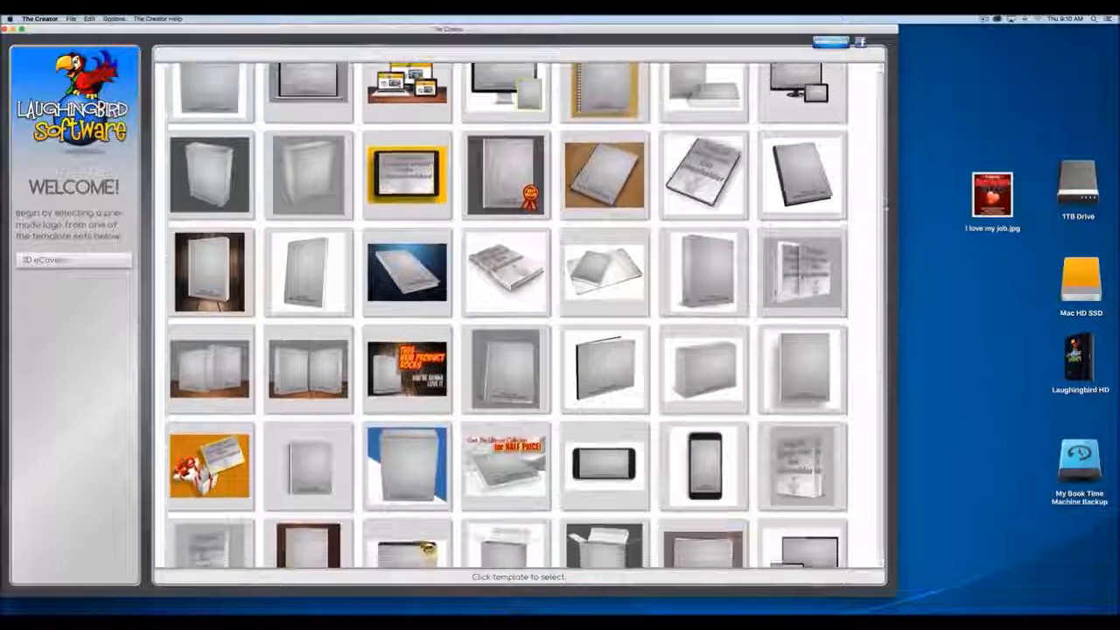
pyautogui.scroll(-3, 873, 254)
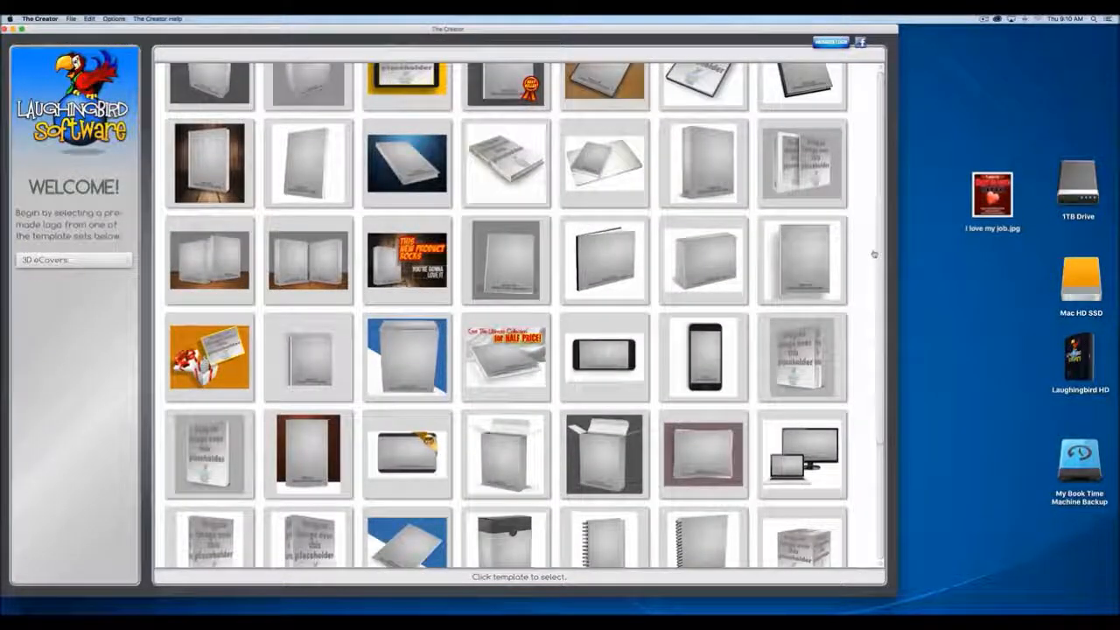
pyautogui.click(317, 157)
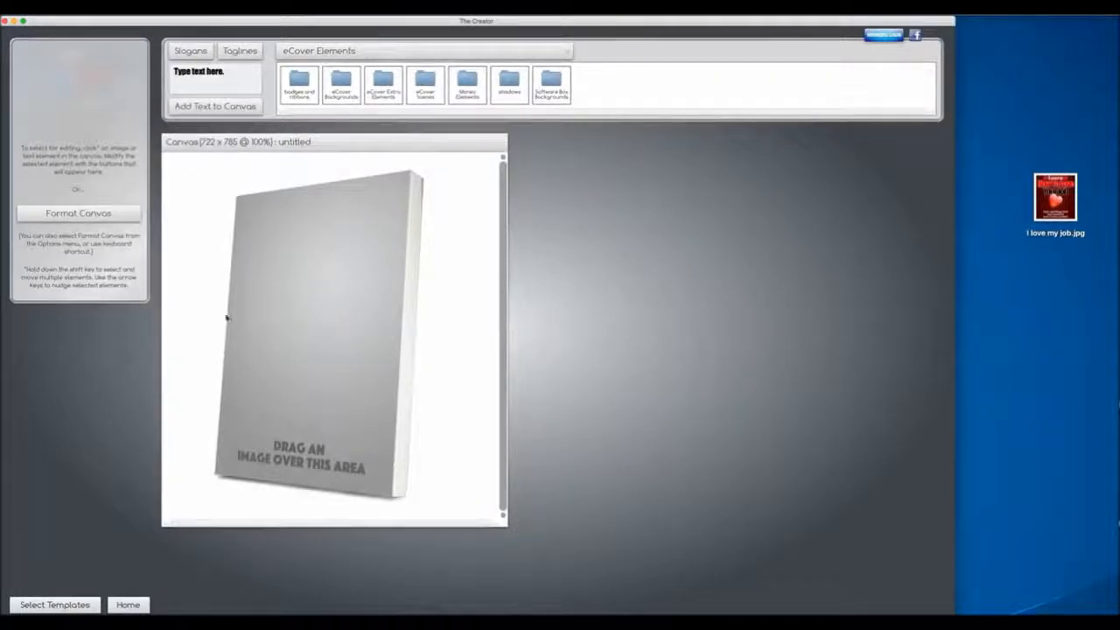
# Move the book's front cover placeholder aside and align it back over the book
pyautogui.click(282, 322)
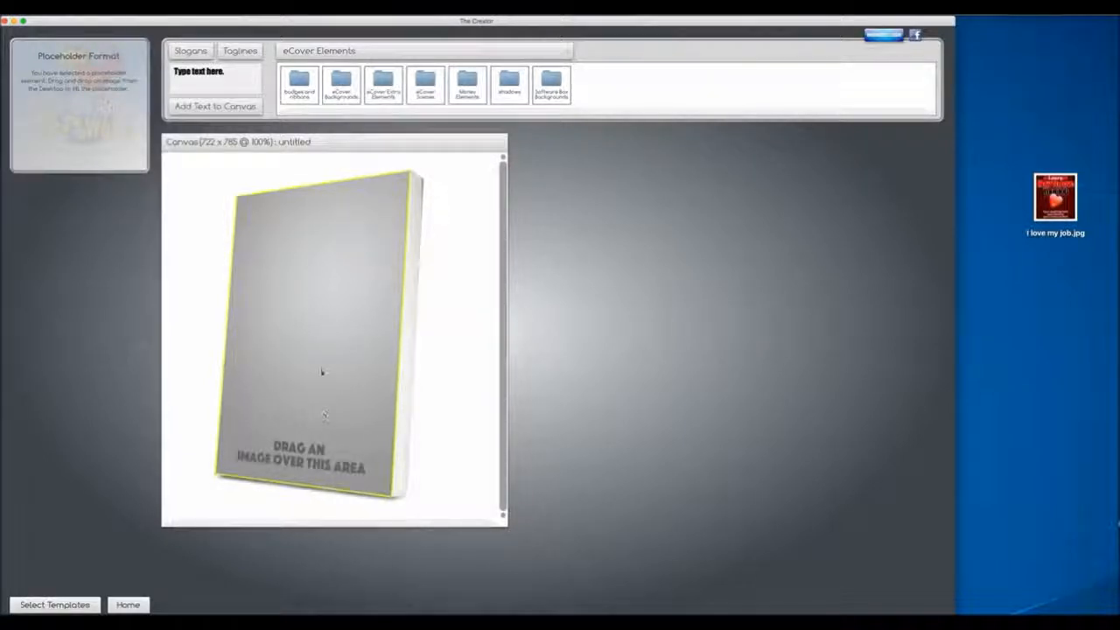
pyautogui.moveTo(320, 356); pyautogui.dragTo(277, 351)
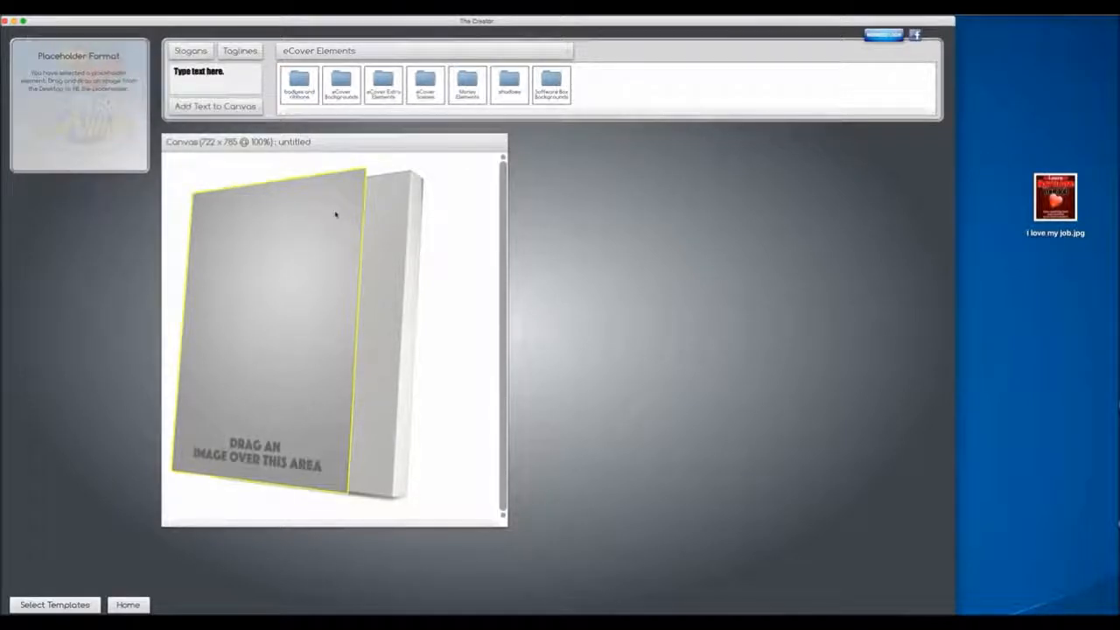
pyautogui.moveTo(292, 304); pyautogui.dragTo(335, 312)
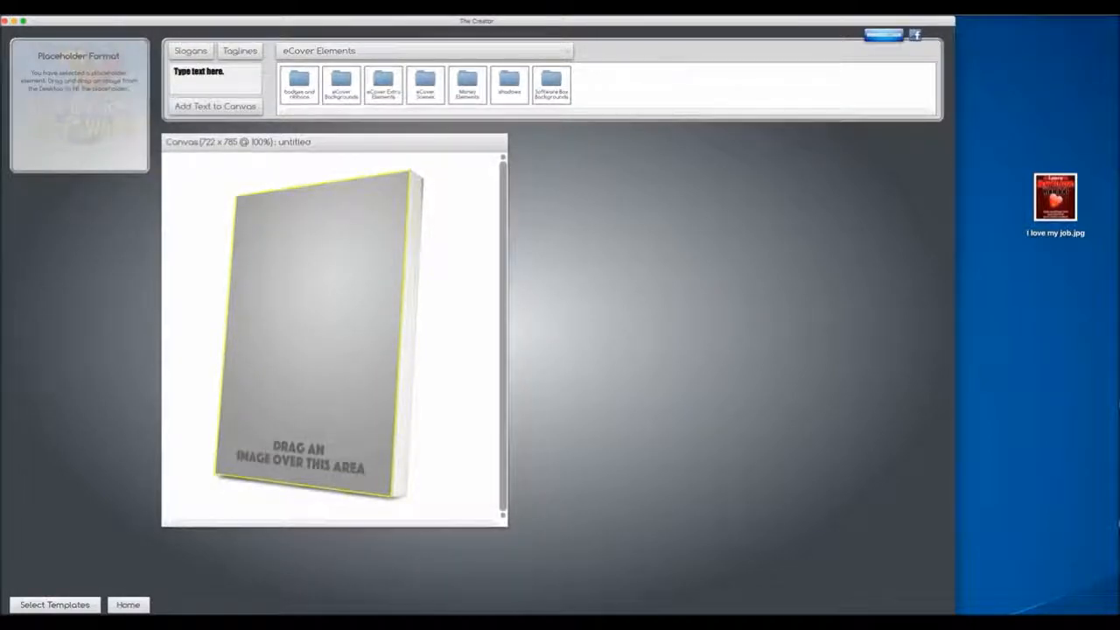
# Fill the upright book's front cover placeholder with I love my job.jpg from the desktop
pyautogui.moveTo(1055, 197); pyautogui.dragTo(322, 317)
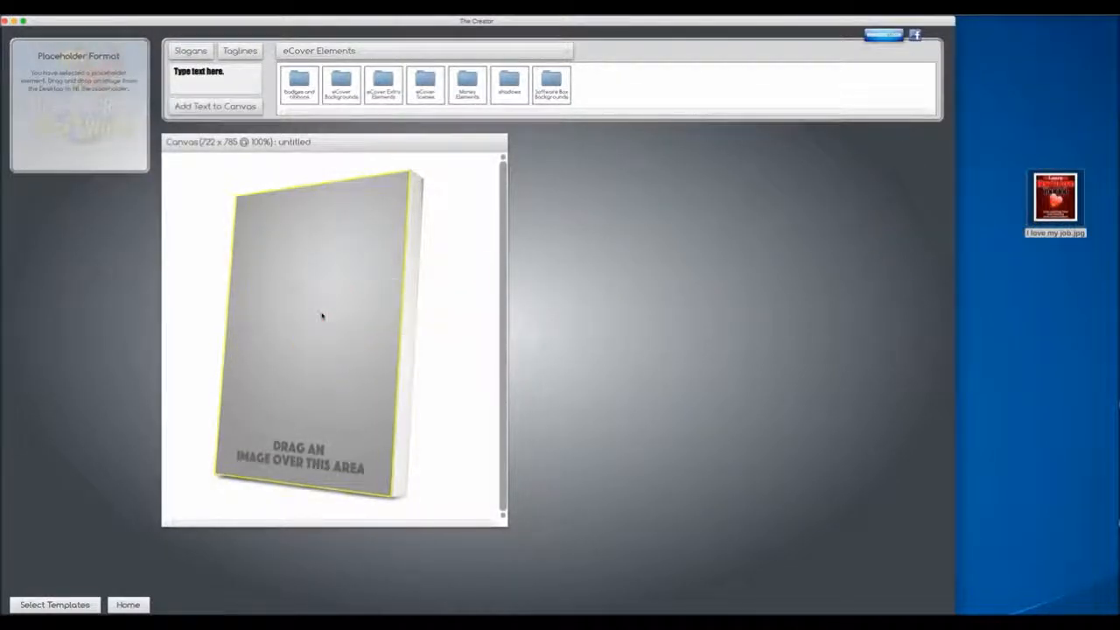
pyautogui.click(468, 330)
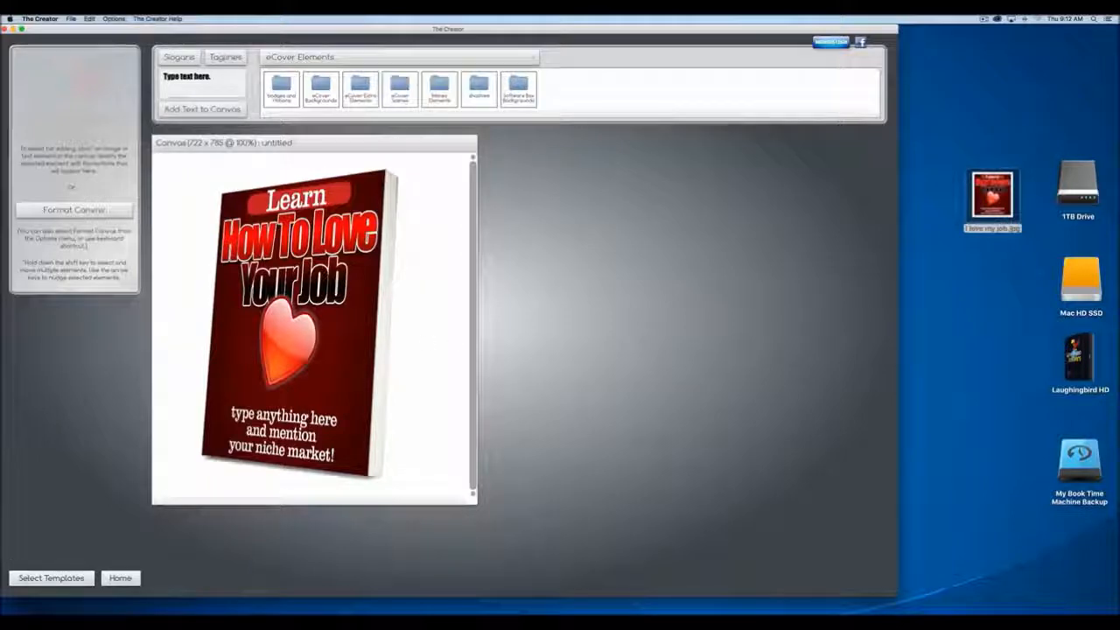
# Open the tilted black hardcover template without saving the current one, and fill its cover placeholder with I love my job.jpg
pyautogui.click(43, 581)
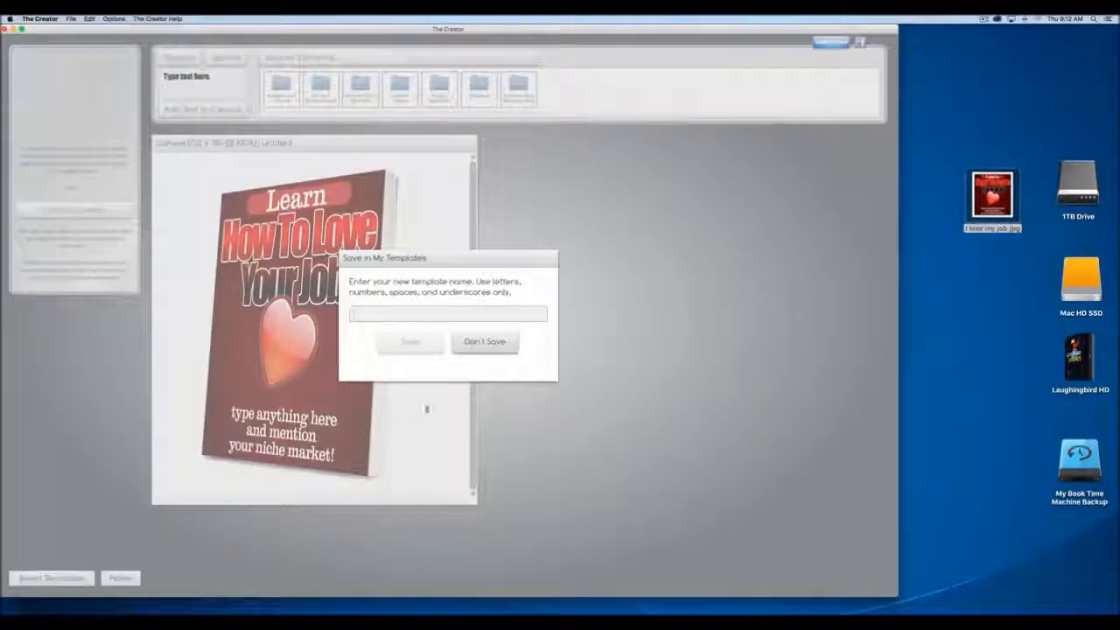
pyautogui.click(490, 342)
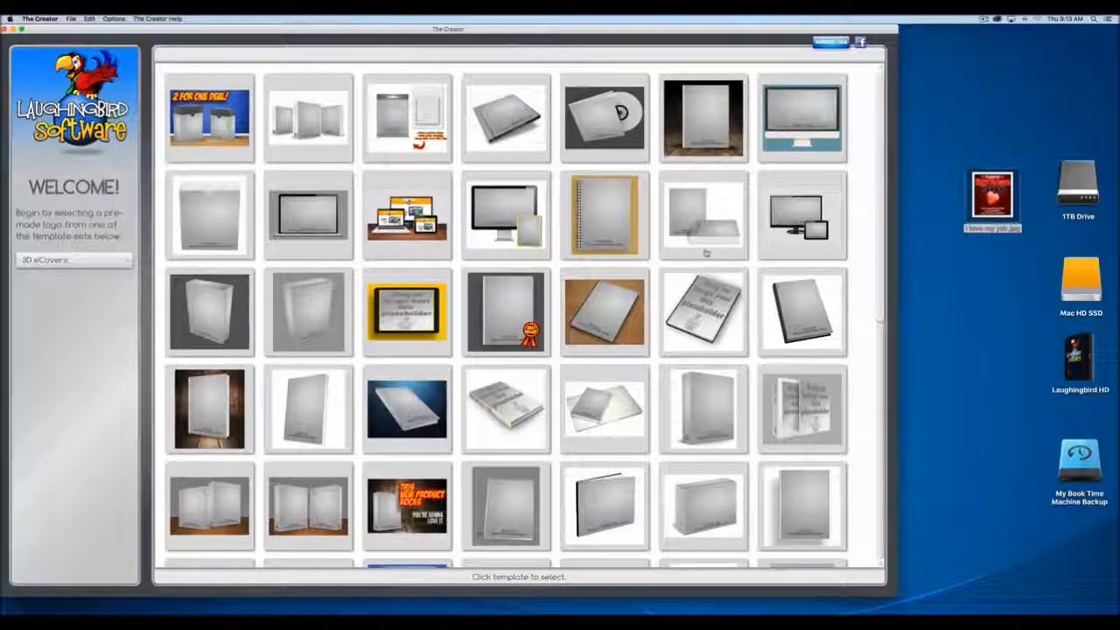
pyautogui.click(818, 319)
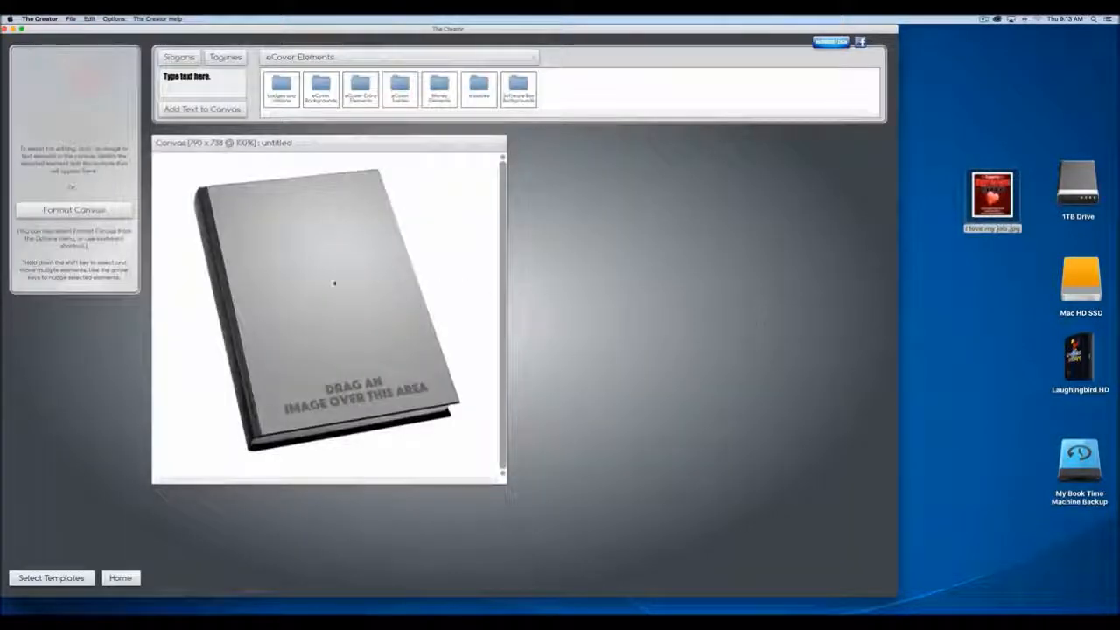
pyautogui.click(286, 281)
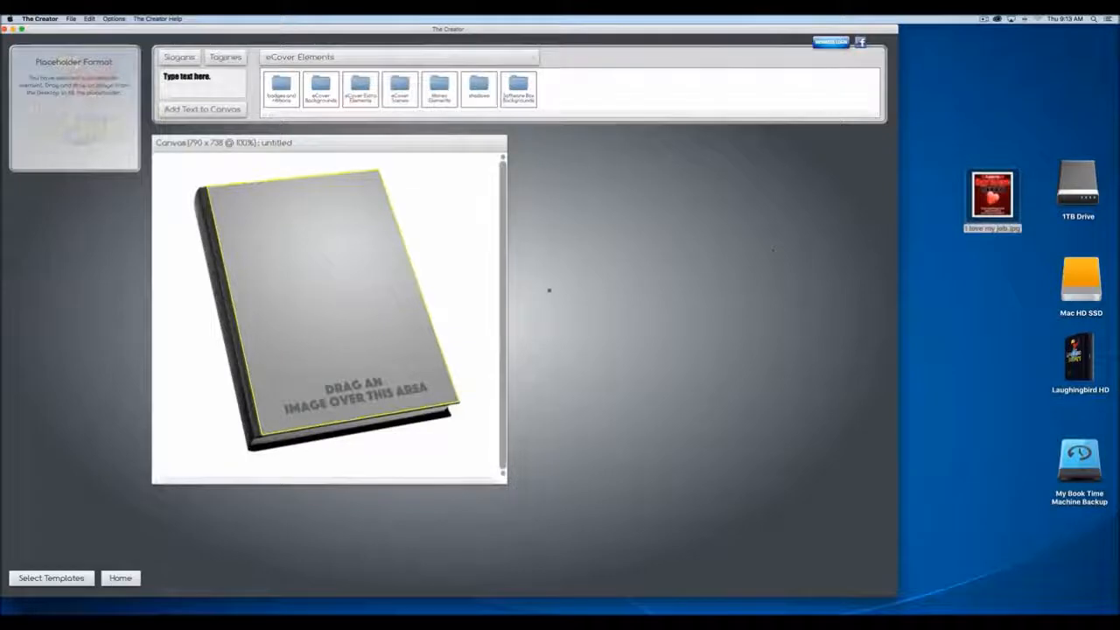
pyautogui.moveTo(992, 197); pyautogui.dragTo(274, 282)
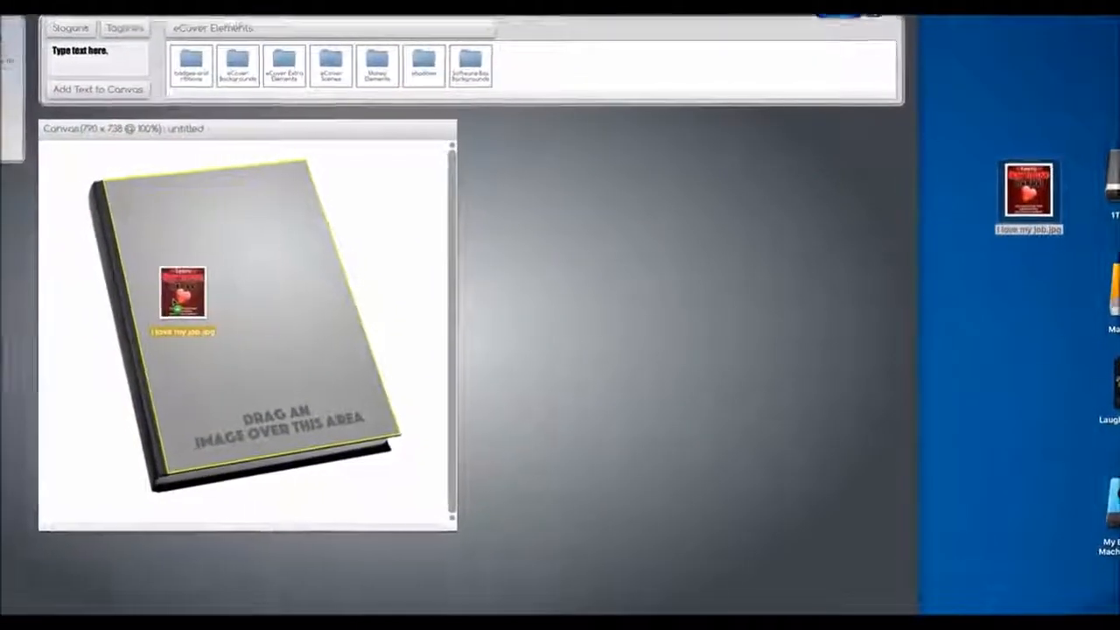
pyautogui.moveTo(178, 305); pyautogui.dragTo(179, 305)
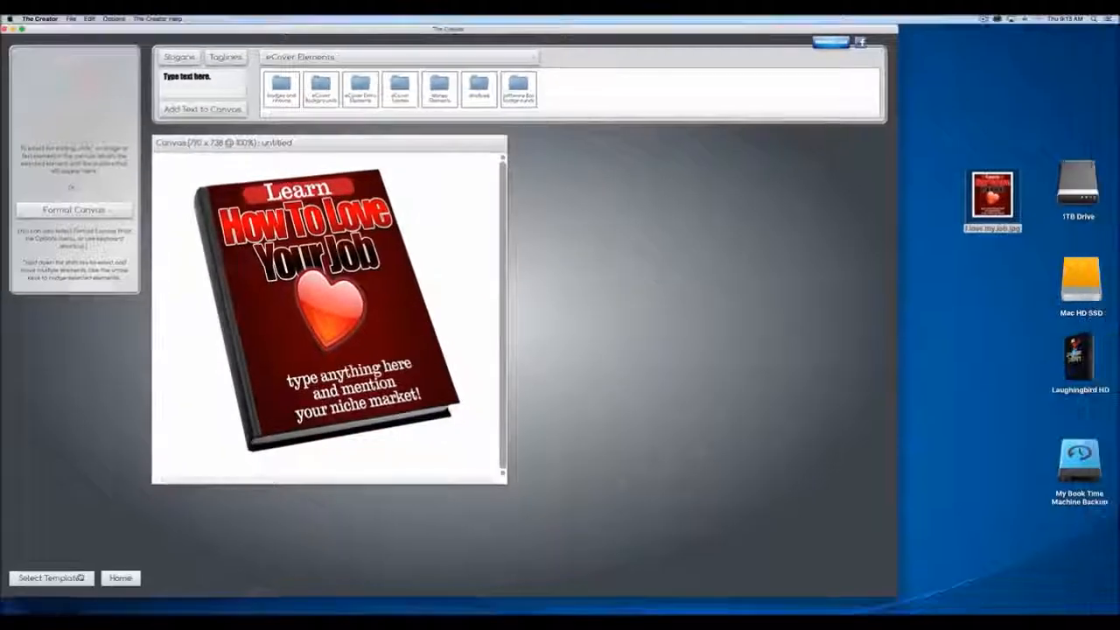
# Open the template with a standing and a lying book without saving the current one, and fill both covers with I love my job.jpg
pyautogui.click(81, 578)
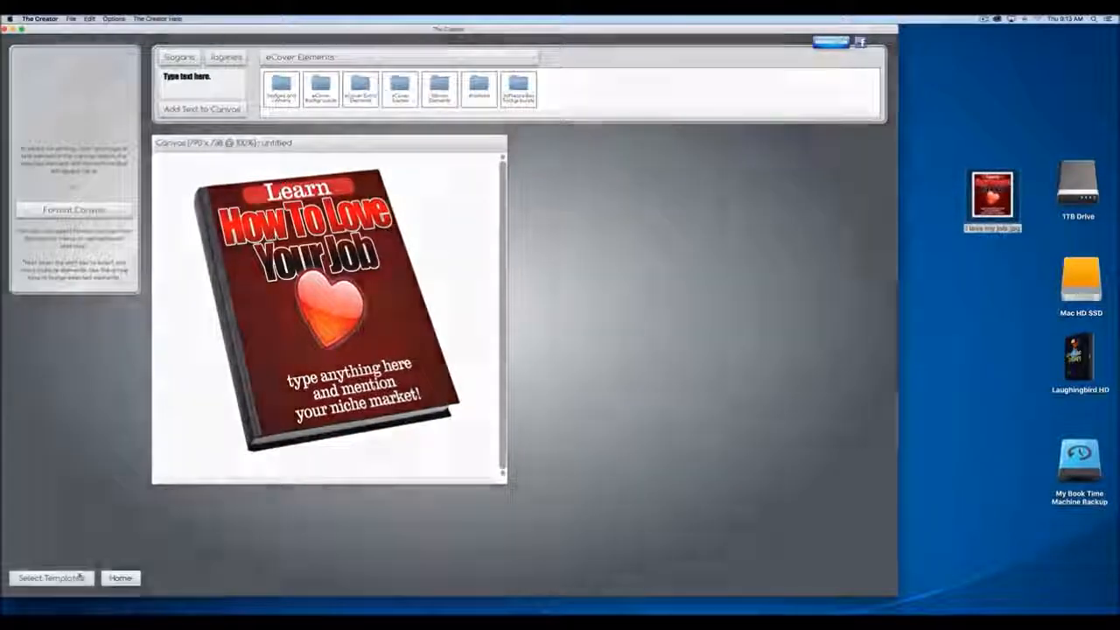
pyautogui.click(487, 339)
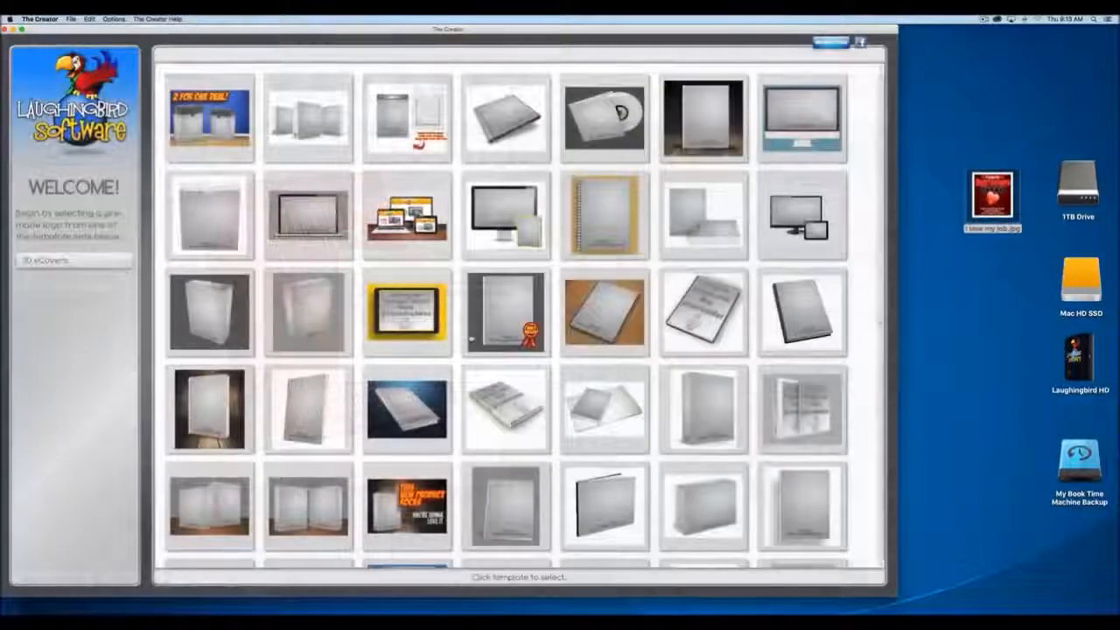
pyautogui.click(715, 210)
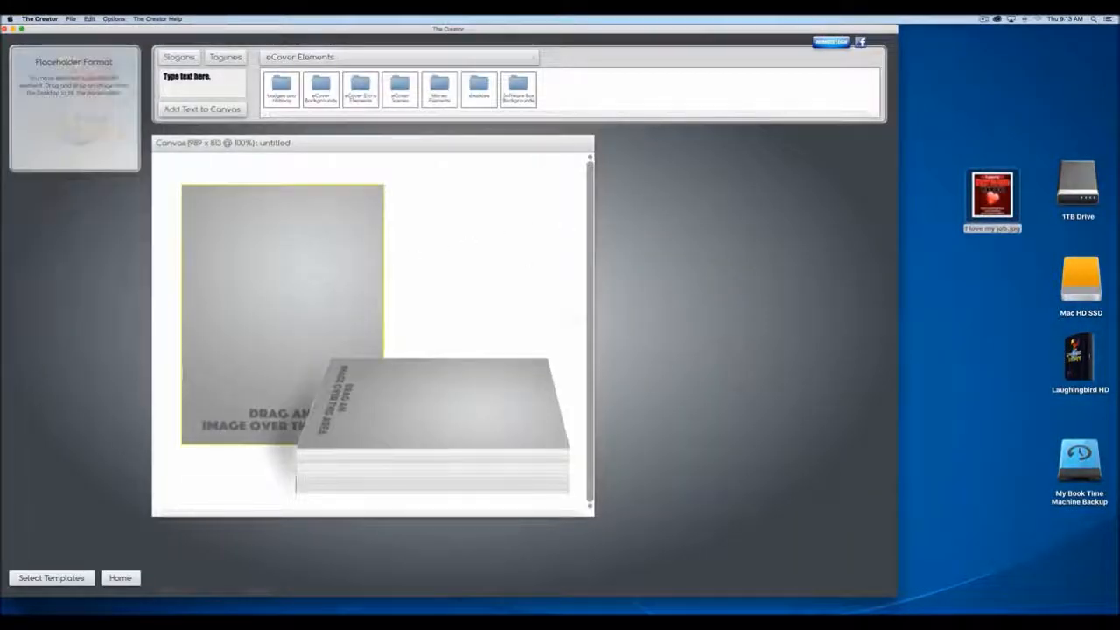
pyautogui.moveTo(995, 206); pyautogui.dragTo(314, 306)
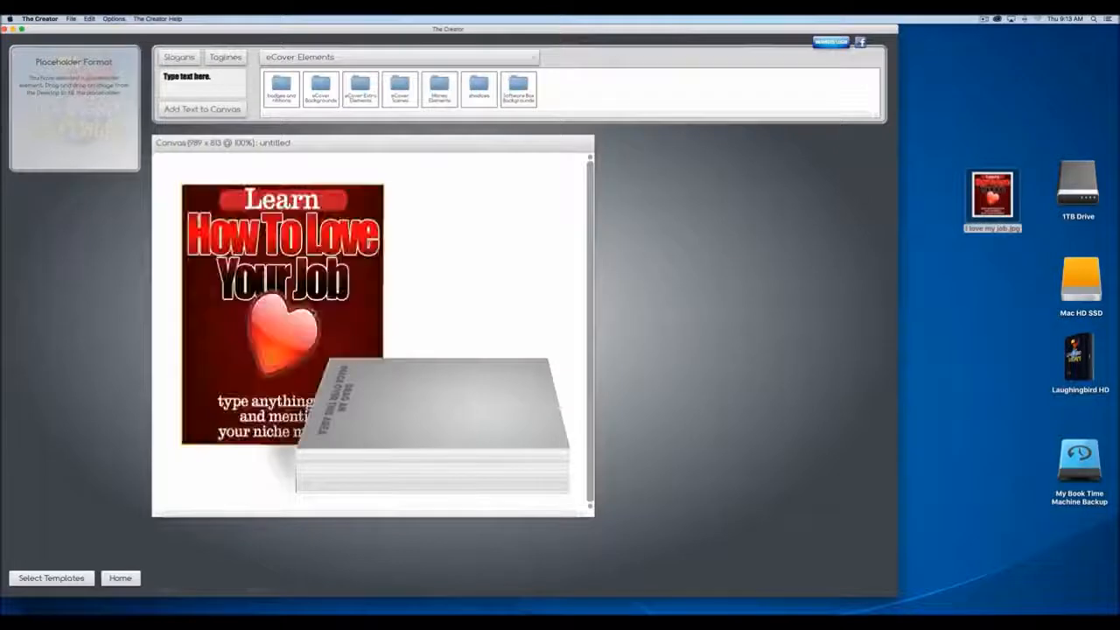
pyautogui.click(396, 391)
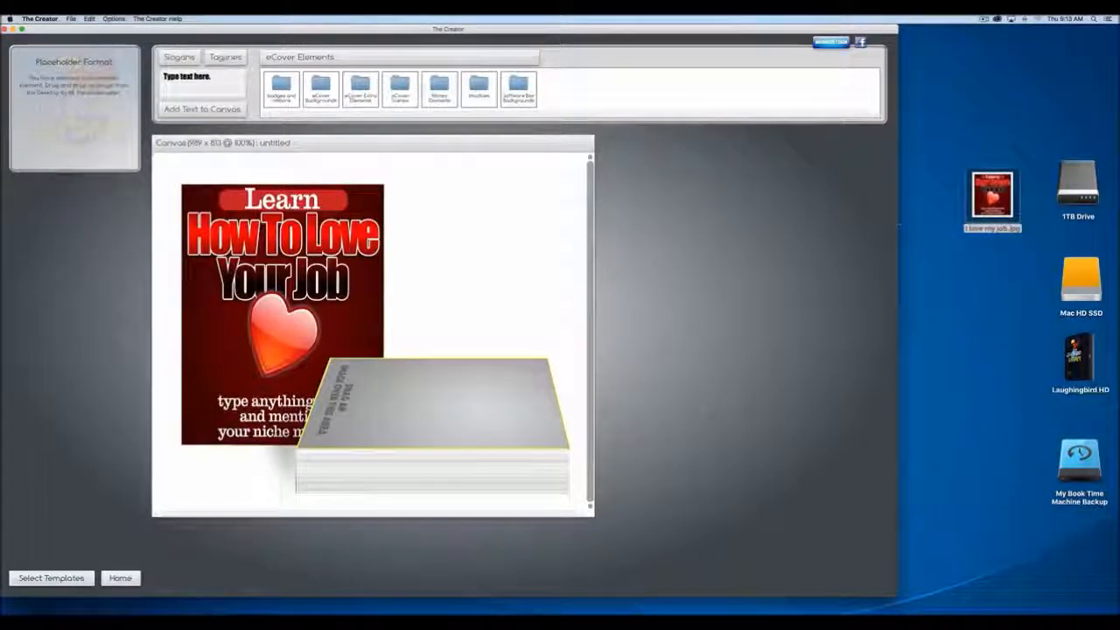
pyautogui.moveTo(987, 201); pyautogui.dragTo(462, 423)
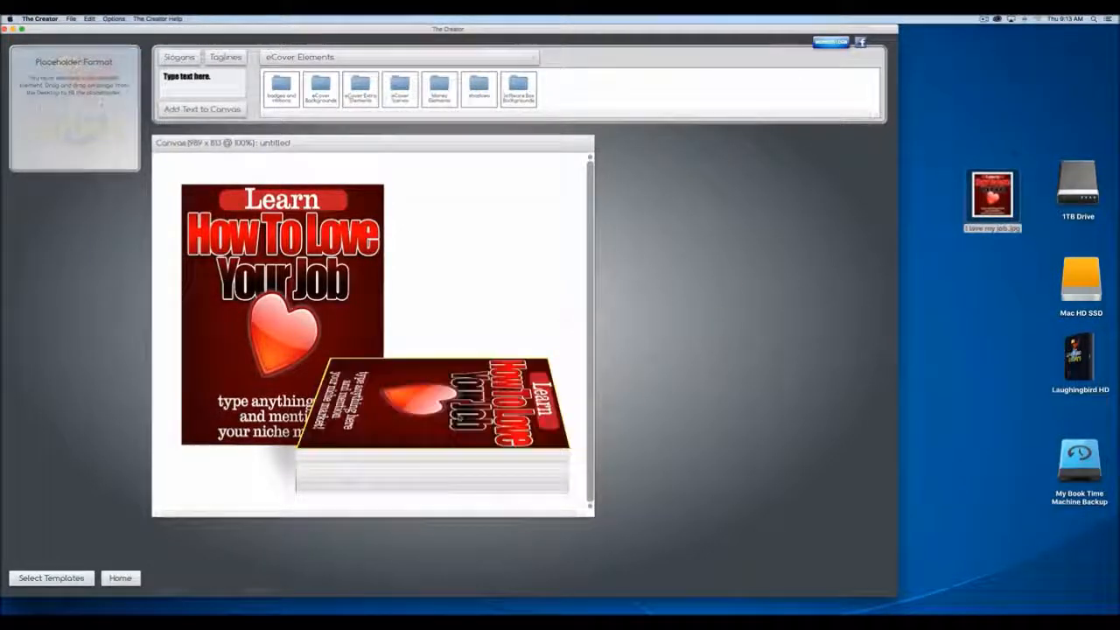
pyautogui.click(508, 282)
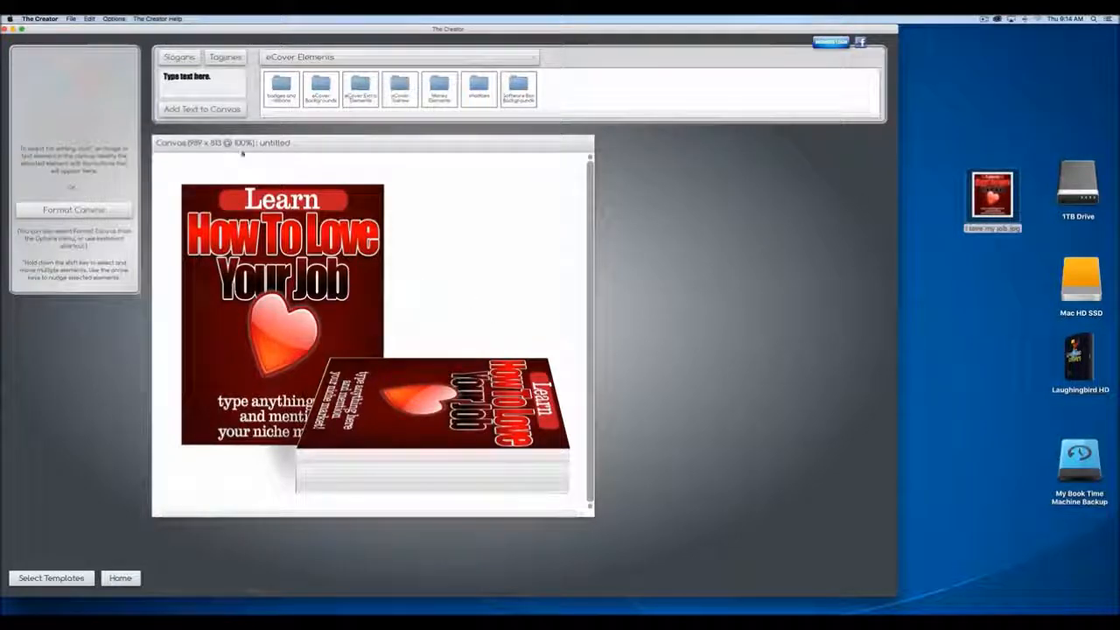
# Export the two-book image to the desktop as a transparent PNG named loveBOOKS, and open the file to check it
pyautogui.click(71, 19)
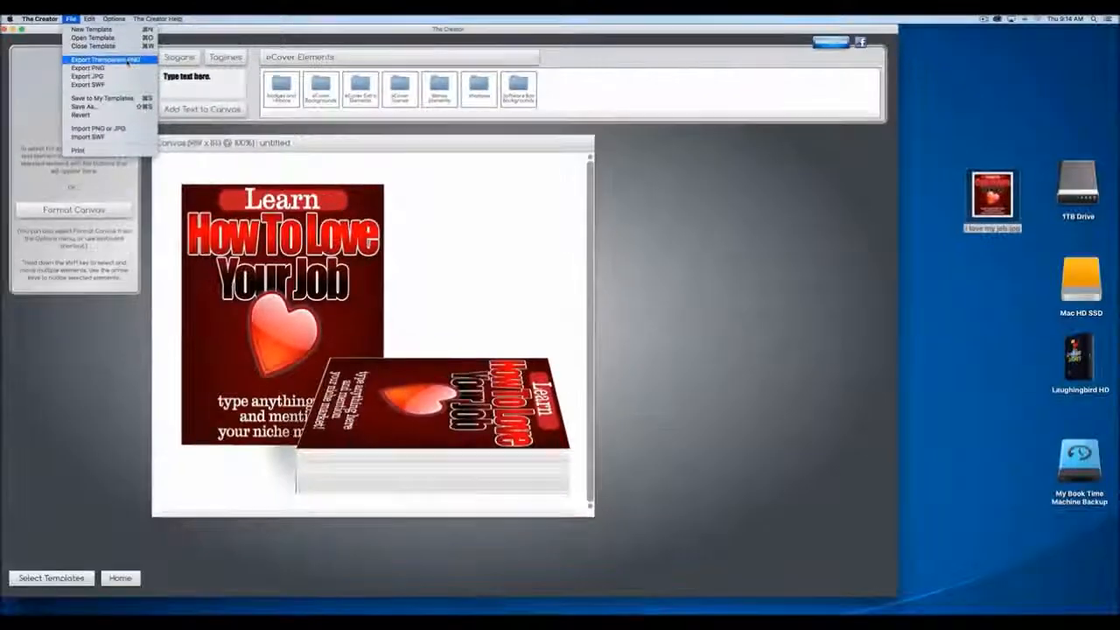
pyautogui.click(182, 112)
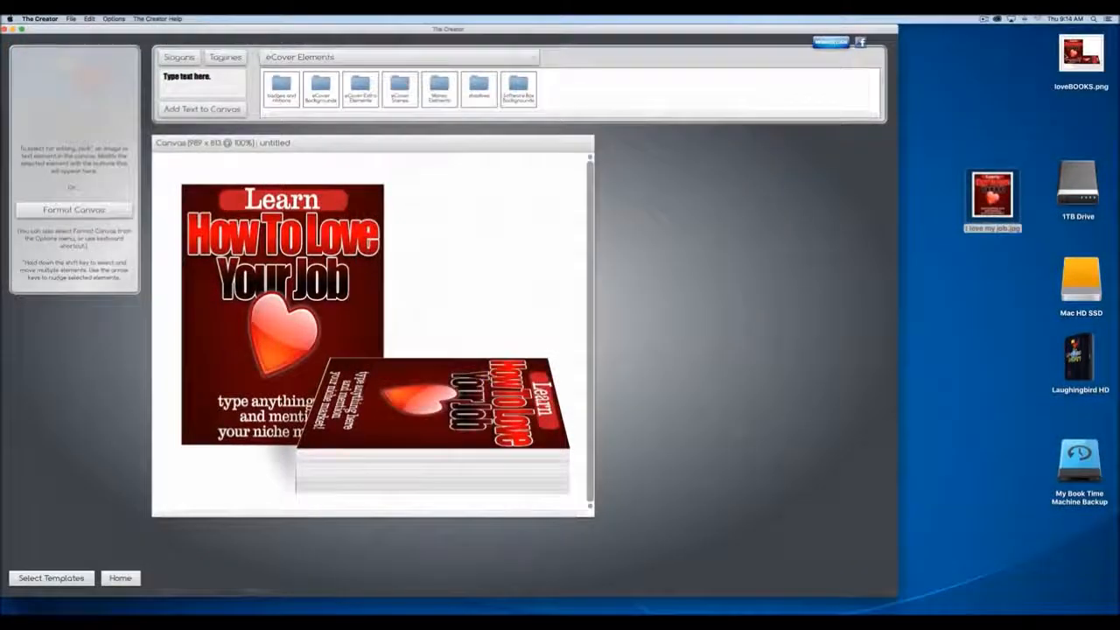
pyautogui.moveTo(1083, 54); pyautogui.dragTo(993, 100)
pyautogui.doubleClick(992, 100)
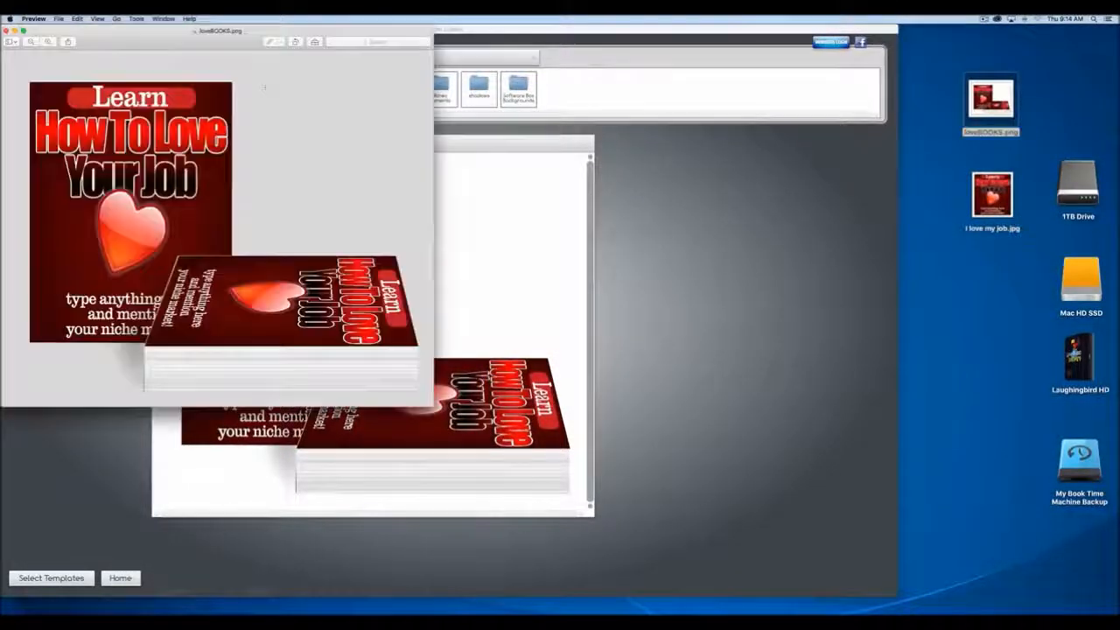
pyautogui.click(6, 30)
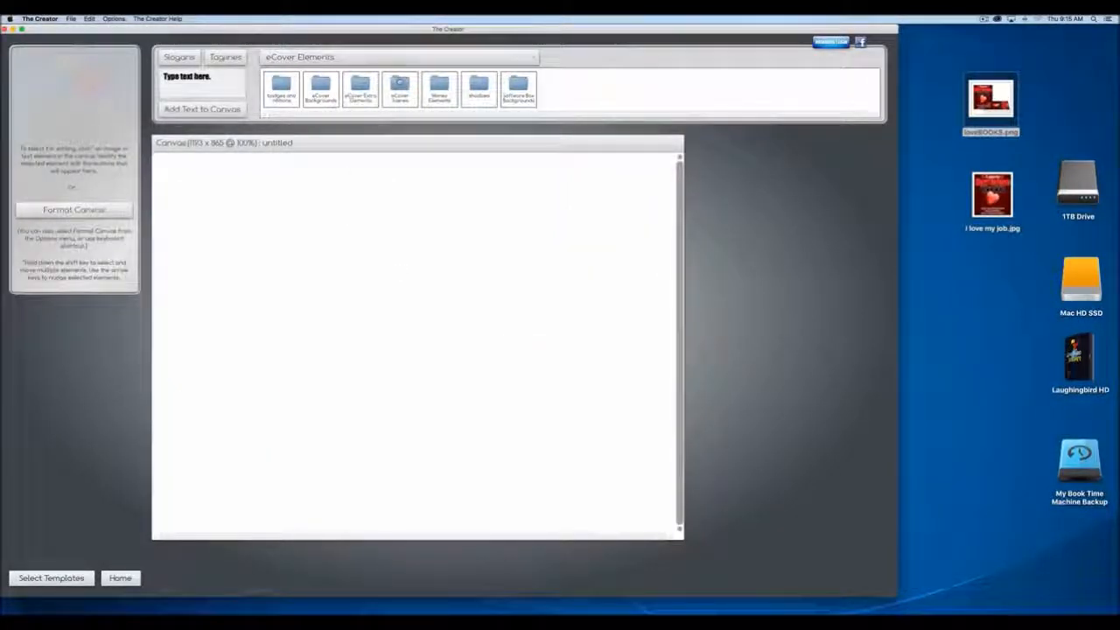
# Place the eCover Scenes background with a black backdrop and light wooden floor on the blank canvas
pyautogui.click(400, 91)
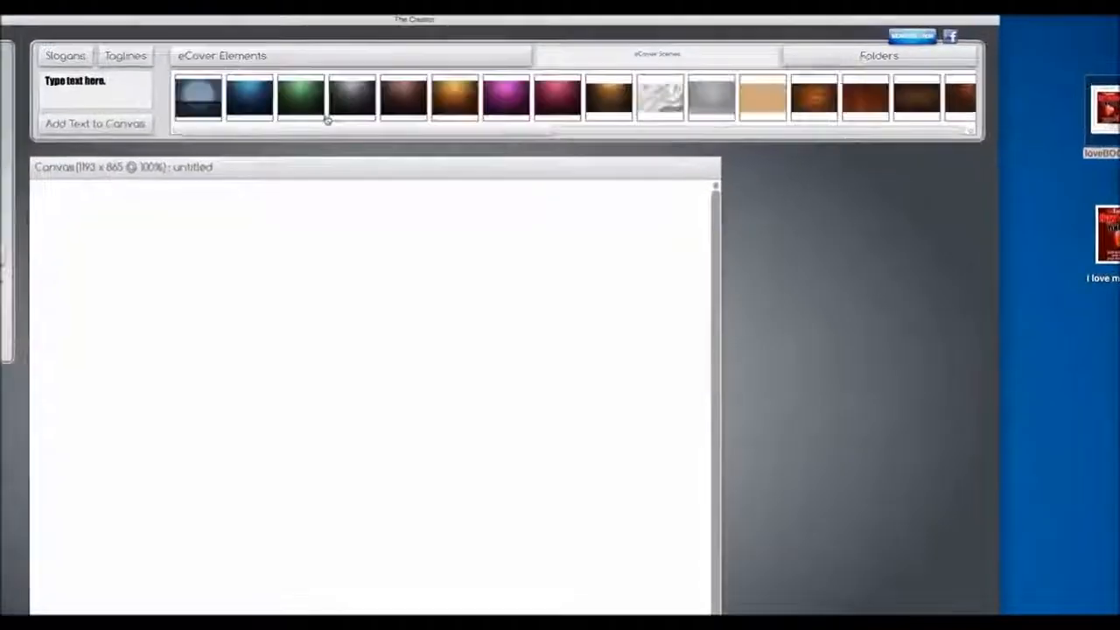
pyautogui.moveTo(324, 131); pyautogui.dragTo(659, 138)
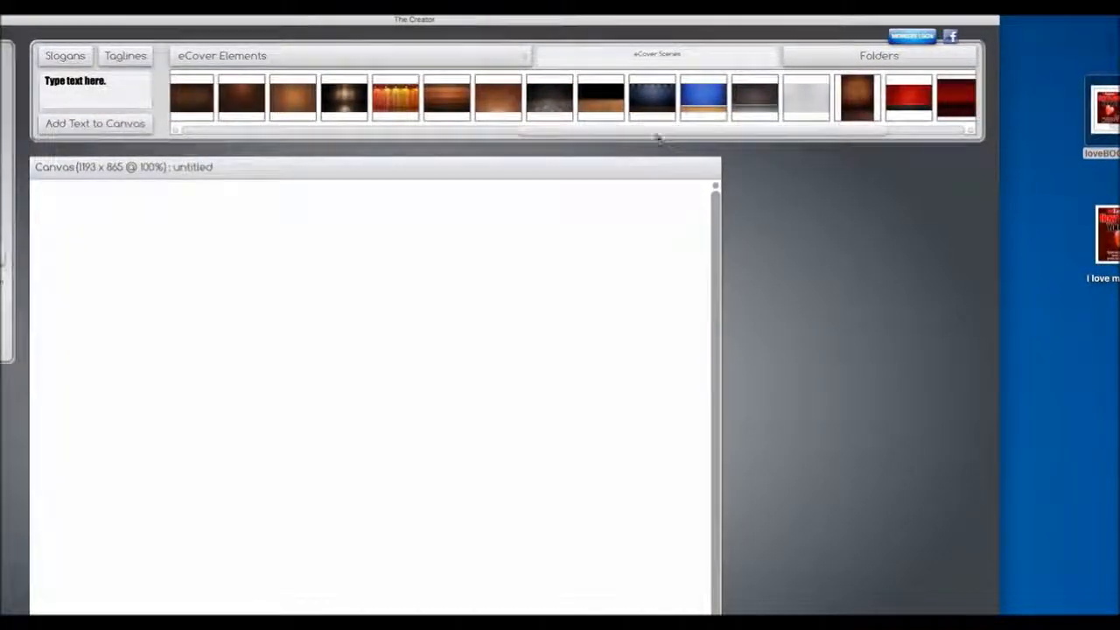
pyautogui.moveTo(610, 103); pyautogui.dragTo(409, 407)
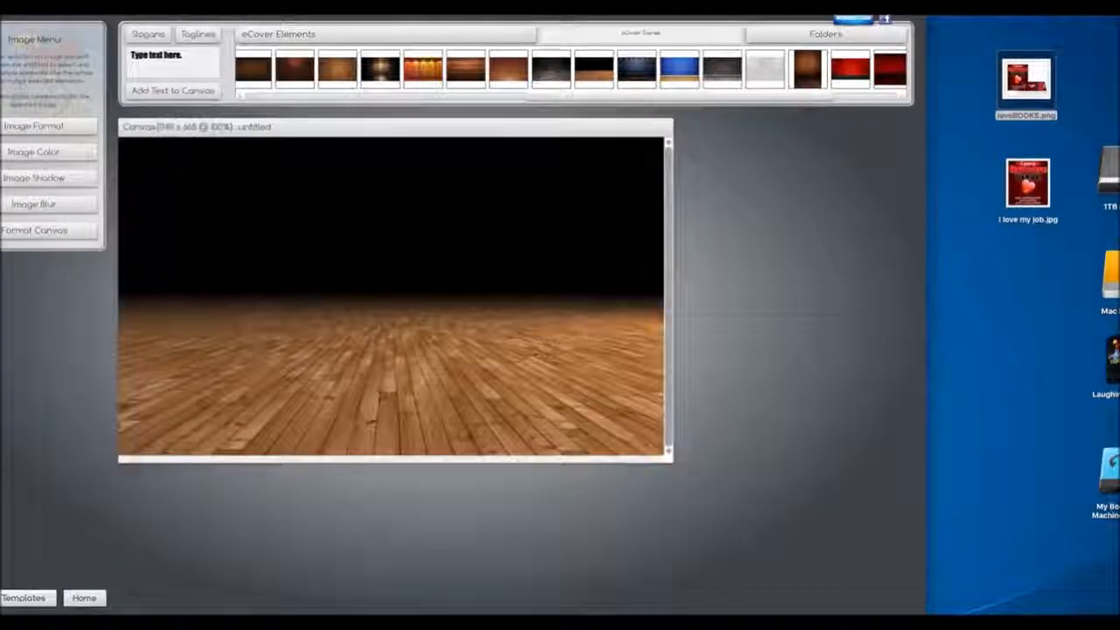
# Shrink the canvas to 712 x 636 and shift the wooden floor scene left to centre it
pyautogui.moveTo(674, 468); pyautogui.dragTo(465, 444)
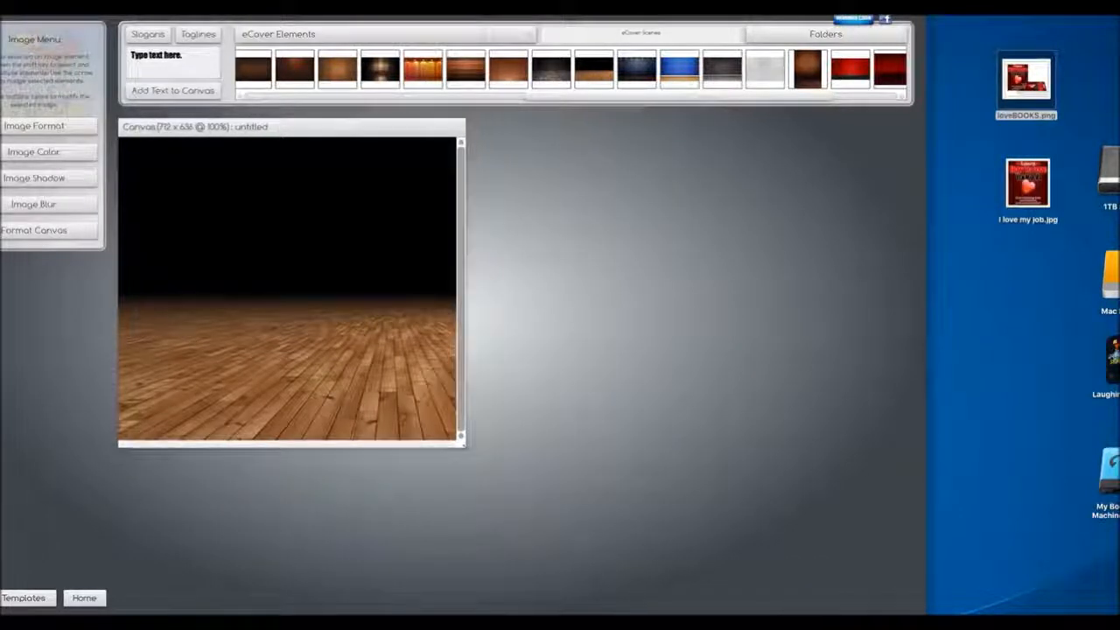
pyautogui.moveTo(405, 382); pyautogui.dragTo(321, 381)
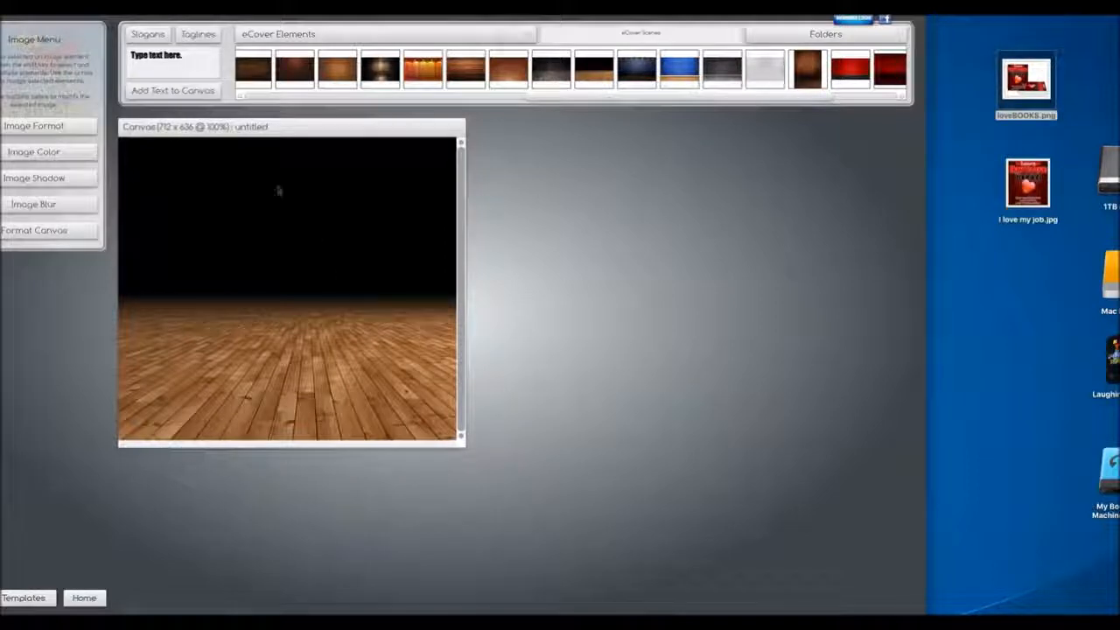
# Import loveBOOKS.png from the Desktop onto the wooden floor scene
pyautogui.click(31, 7)
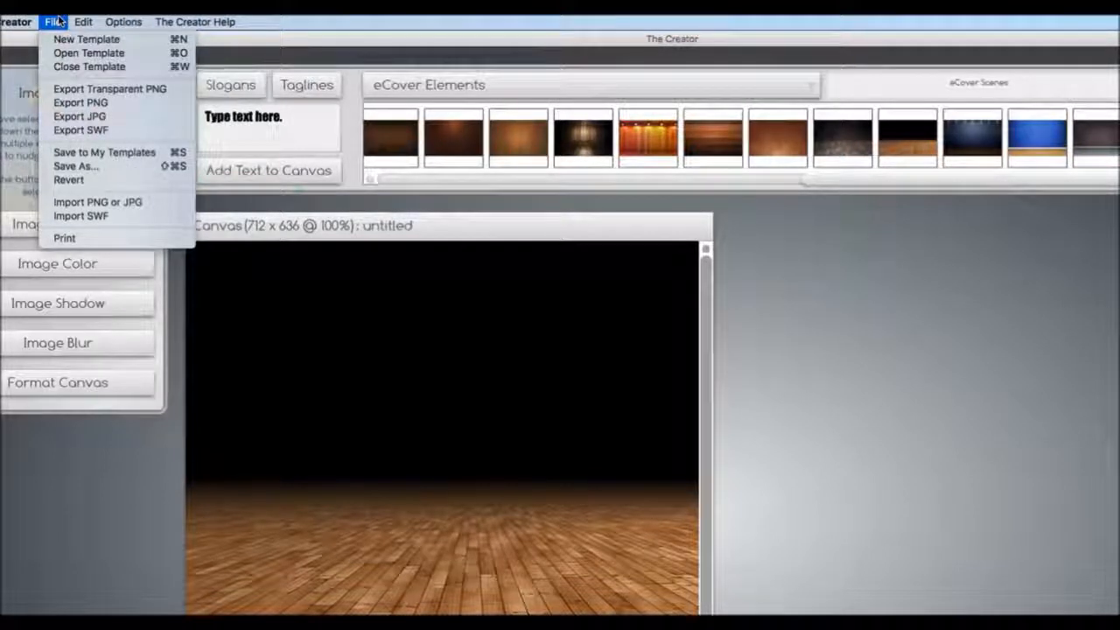
pyautogui.click(71, 205)
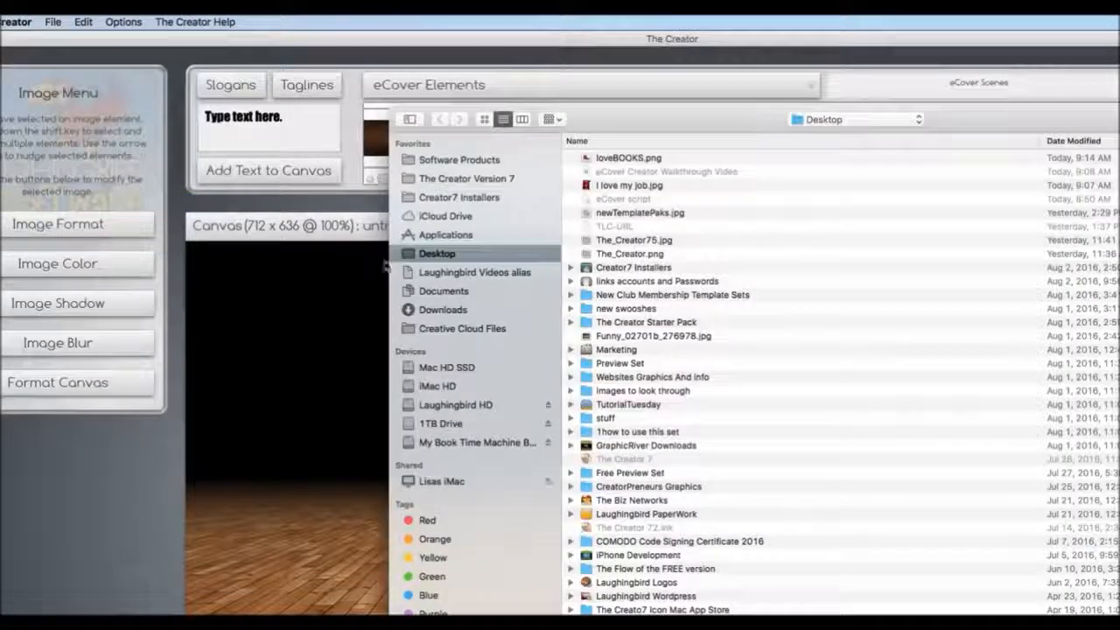
pyautogui.click(638, 158)
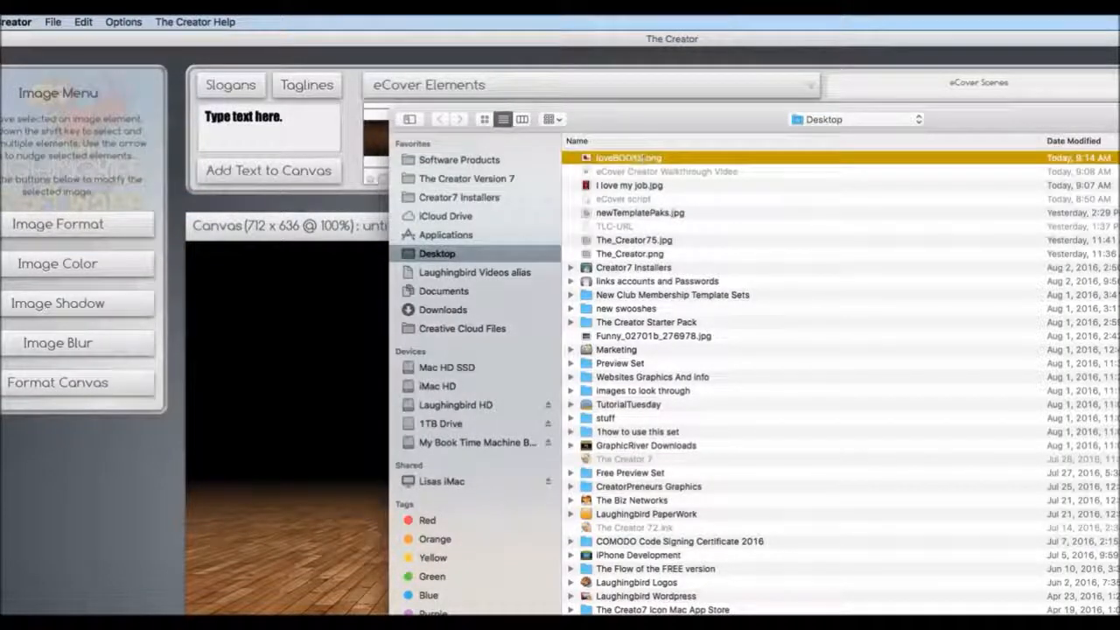
pyautogui.press('Return')
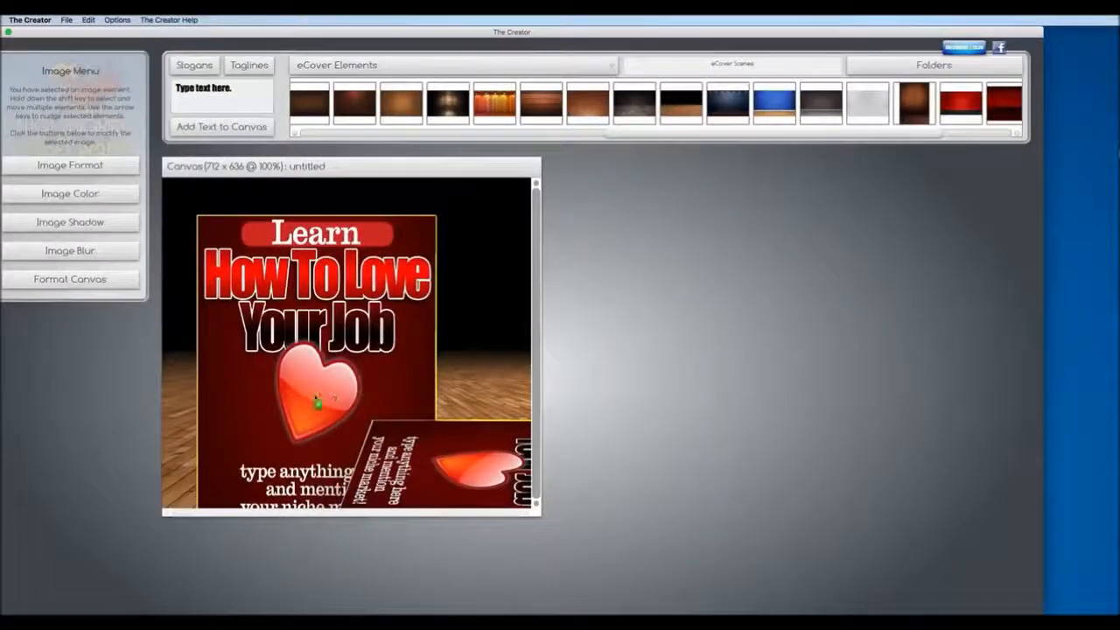
# Scale down the imported books image and position it so both books stand fully on the wooden floor
pyautogui.moveTo(316, 401); pyautogui.dragTo(302, 378)
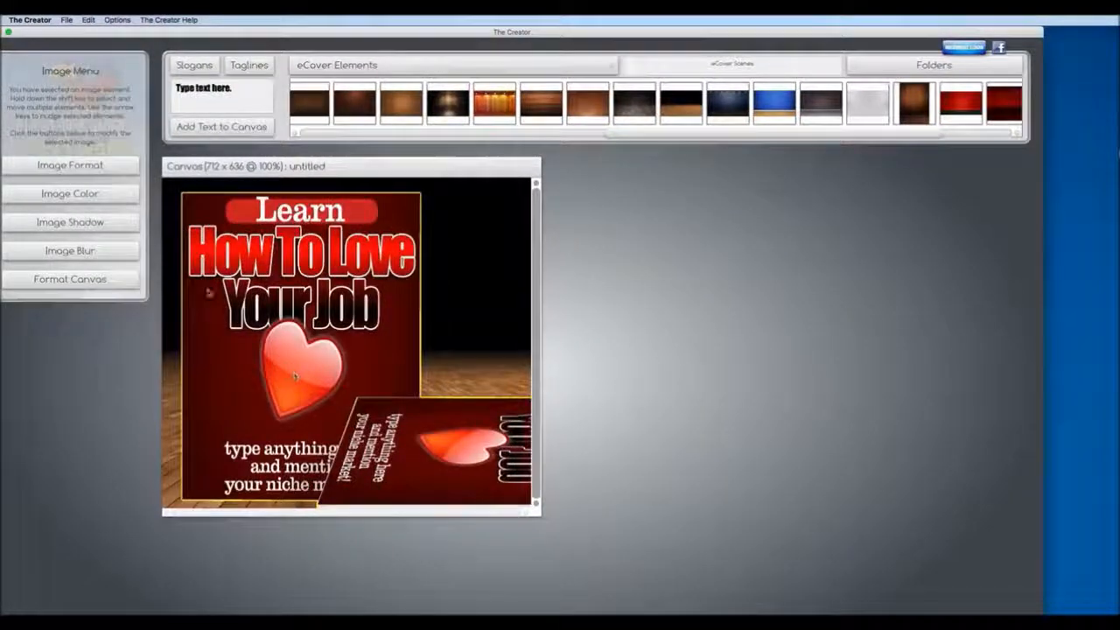
pyautogui.click(98, 168)
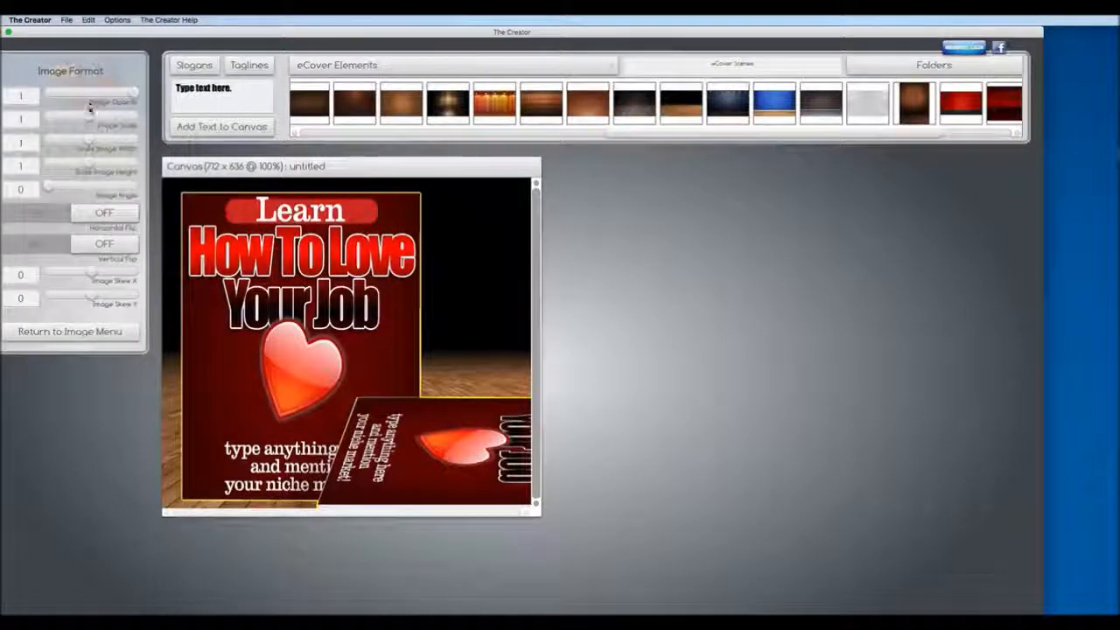
pyautogui.moveTo(90, 116); pyautogui.dragTo(74, 117)
pyautogui.moveTo(327, 324); pyautogui.dragTo(276, 322)
pyautogui.click(482, 283)
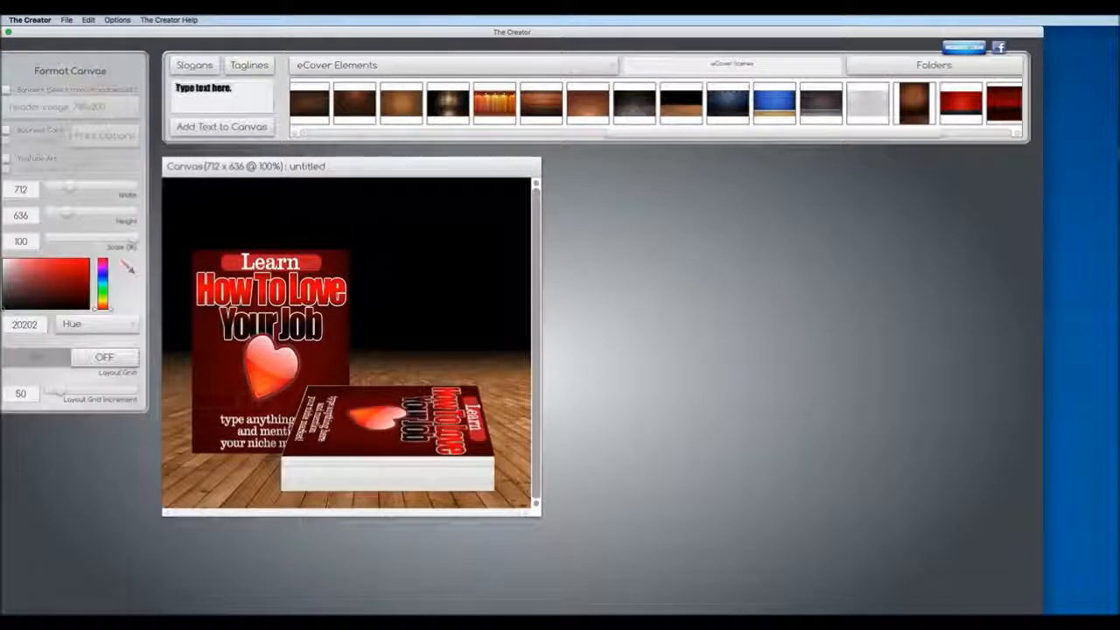
# Add the two-line text "On Sale Today!" to the canvas
pyautogui.write('On Sale')
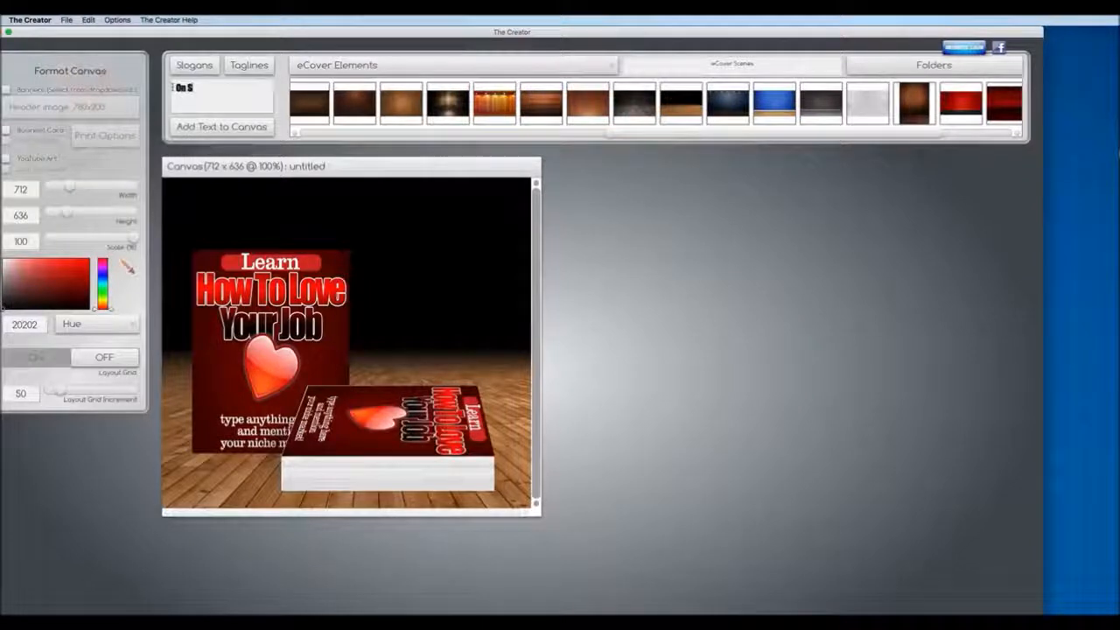
pyautogui.press('Return')
pyautogui.write('Today!')
pyautogui.click(222, 126)
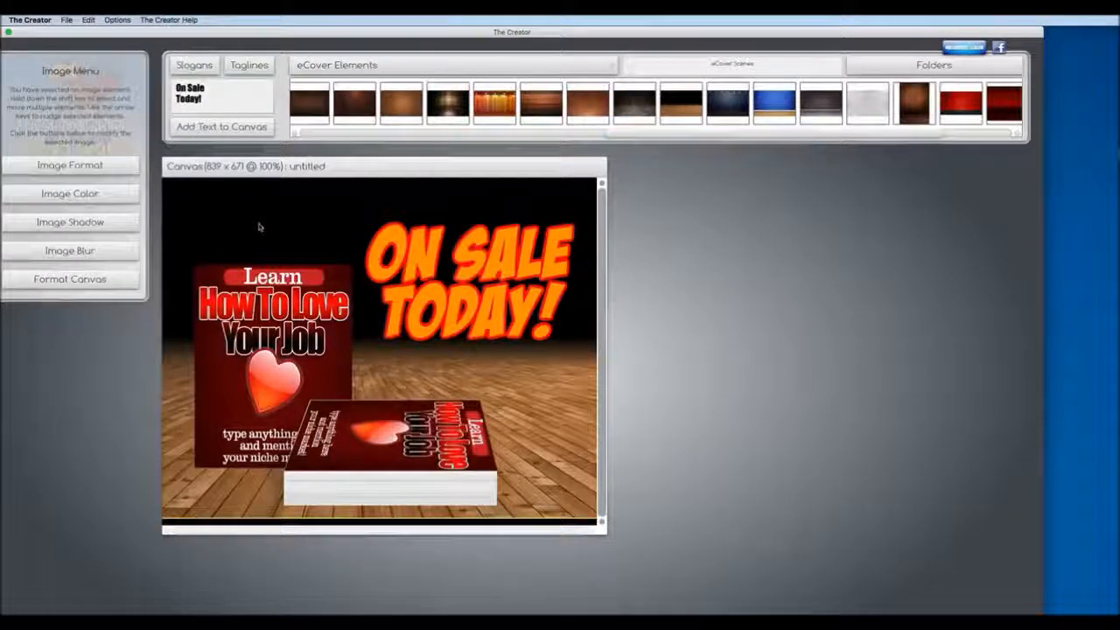
# Replace the wooden floor scene with the brown vertical wood-grain background and send it behind the books and text
pyautogui.press('Delete')
pyautogui.moveTo(582, 105); pyautogui.dragTo(340, 366)
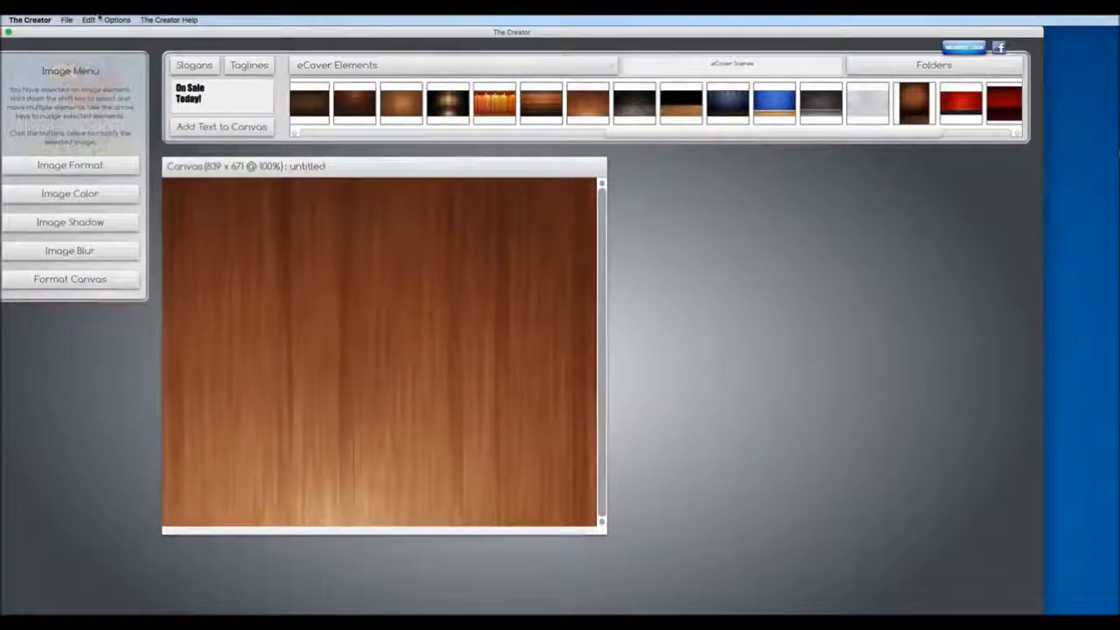
pyautogui.click(116, 20)
pyautogui.click(121, 61)
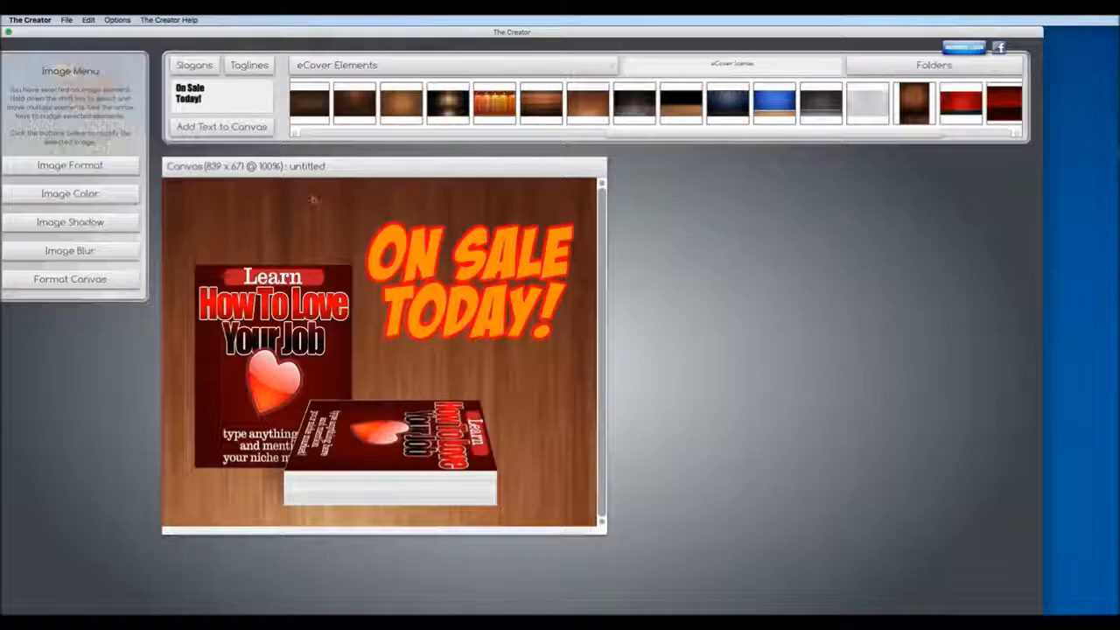
# Replace the brown wood-grain background with the dark grey wall and grey floor scene, placed behind the books and text
pyautogui.press('Delete')
pyautogui.moveTo(810, 114); pyautogui.dragTo(368, 341)
pyautogui.click(116, 19)
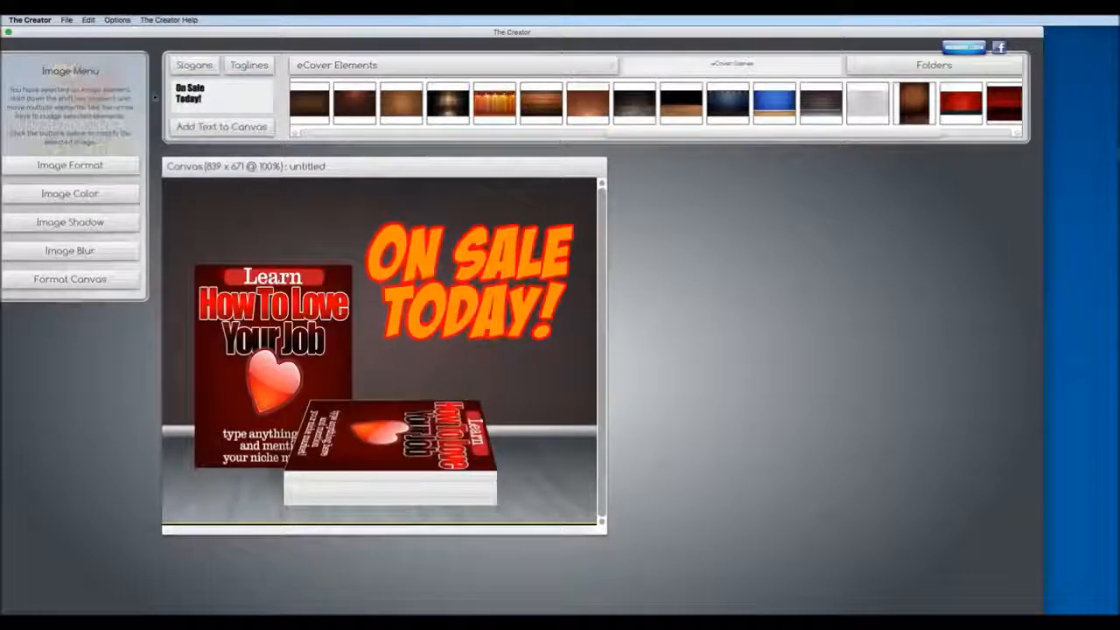
# Turn on a shadow for the "On Sale Today!" text and increase its shadow angle
pyautogui.click(436, 290)
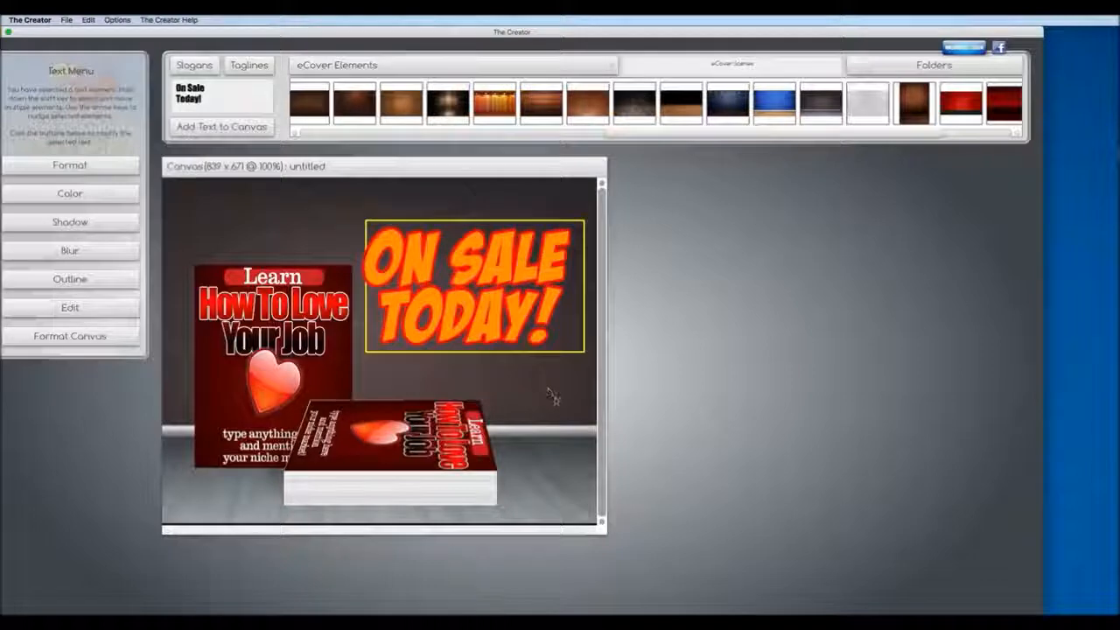
pyautogui.click(58, 224)
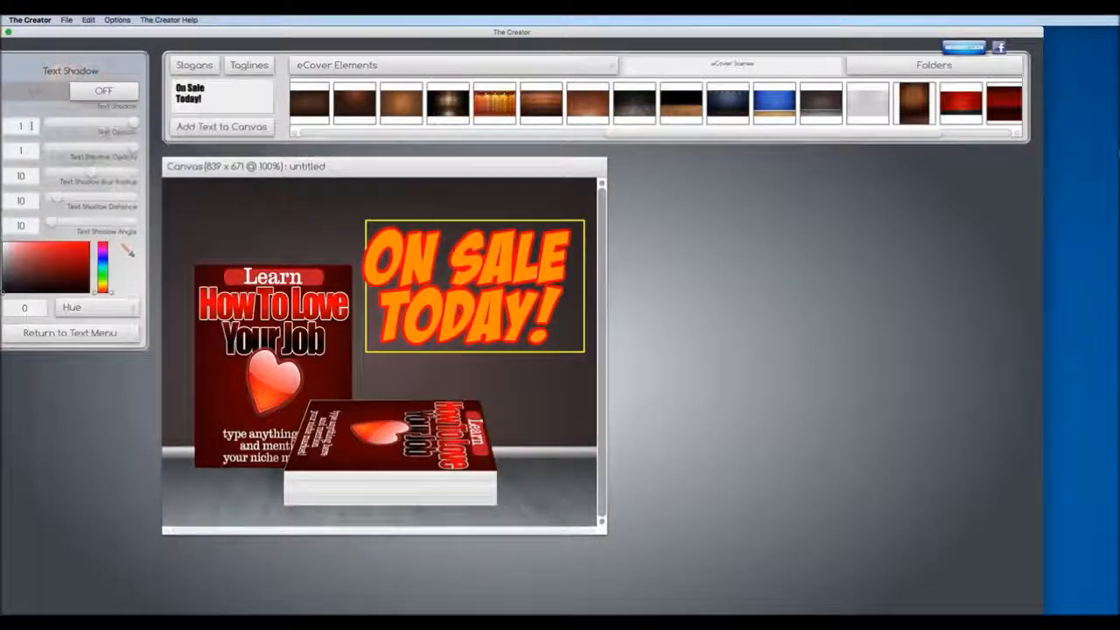
pyautogui.click(49, 91)
pyautogui.moveTo(50, 229); pyautogui.dragTo(81, 229)
pyautogui.click(214, 238)
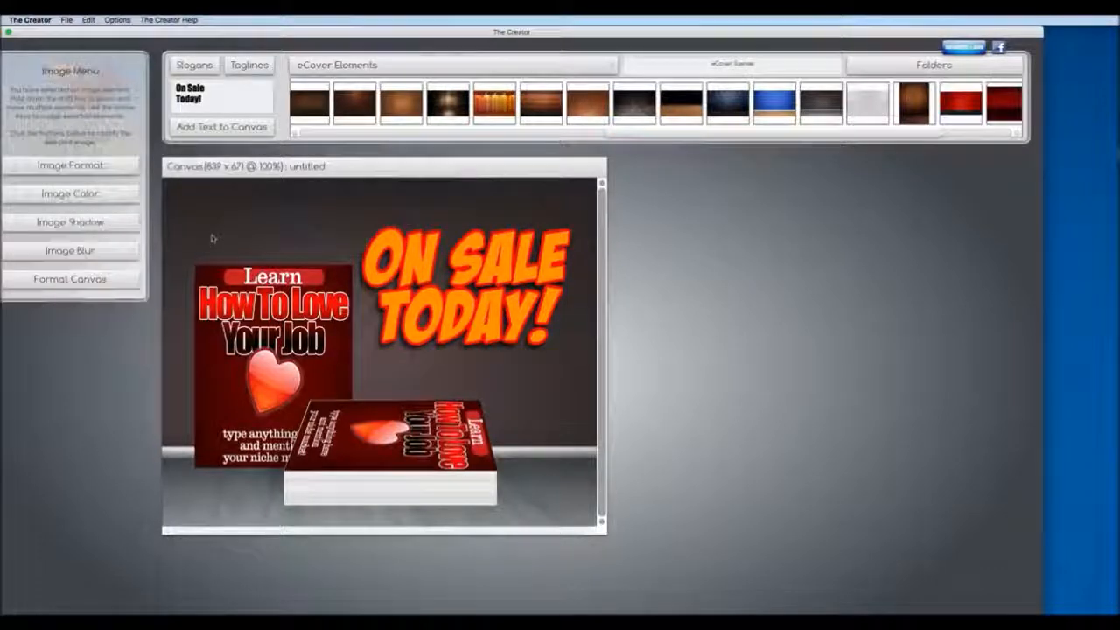
# Export the finished scene to the Desktop as the JPG "love books SCENE.jpg" and open the exported image
pyautogui.click(66, 19)
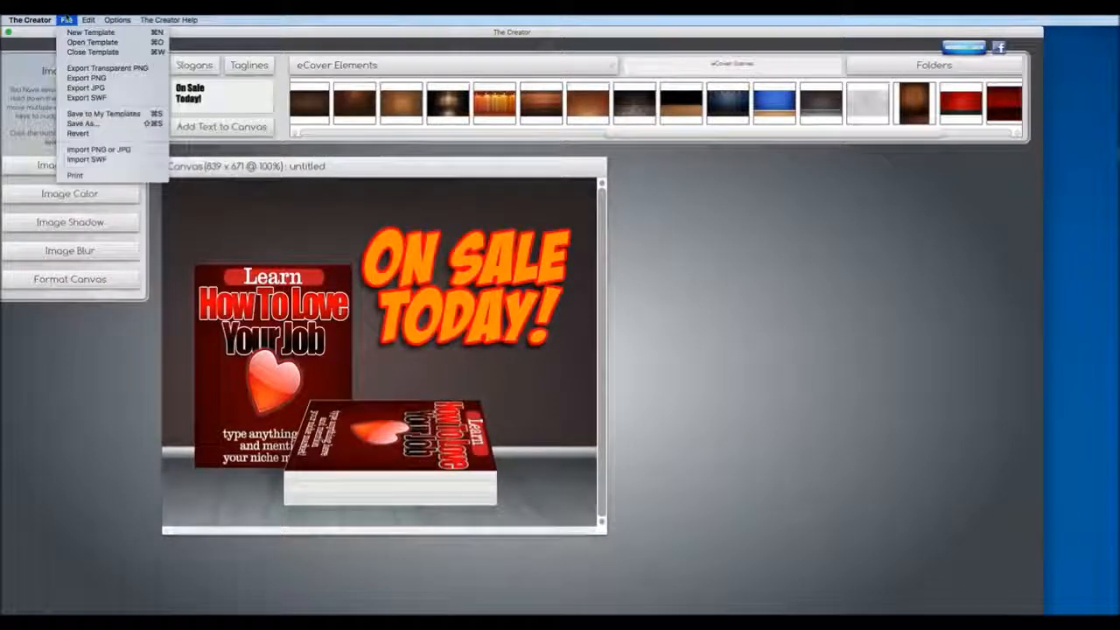
pyautogui.click(88, 89)
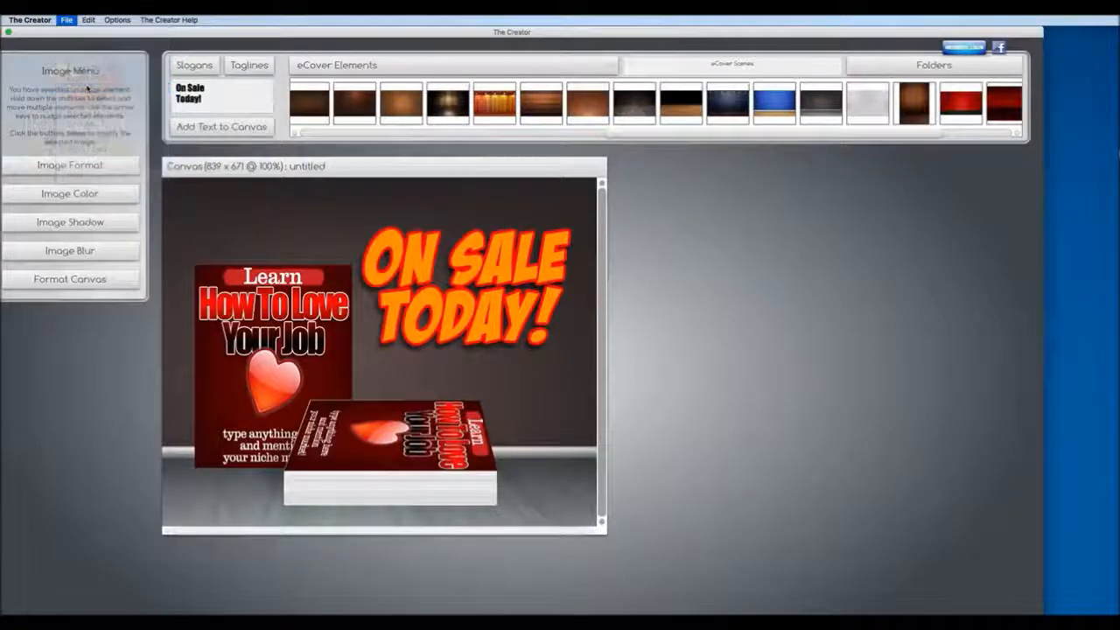
pyautogui.press('Return')
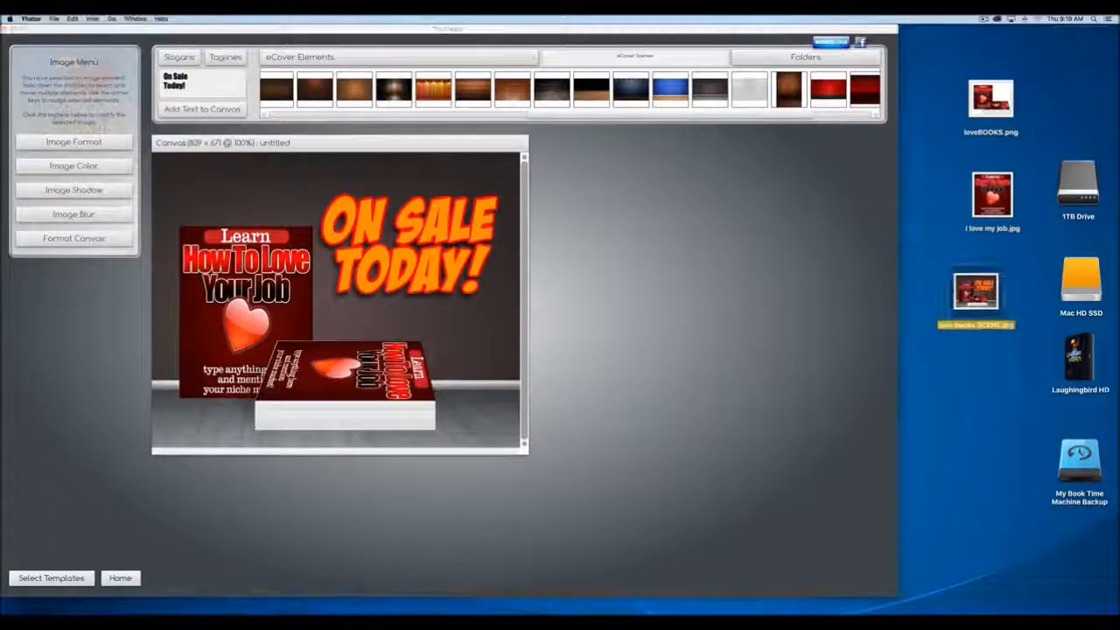
pyautogui.click(922, 244)
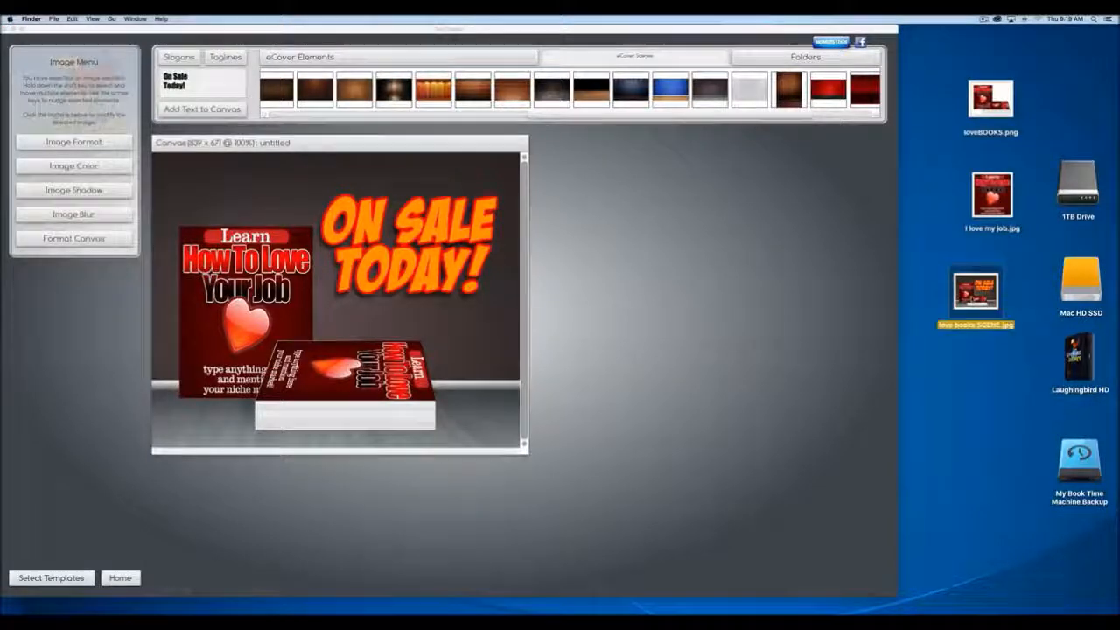
pyautogui.doubleClick(976, 293)
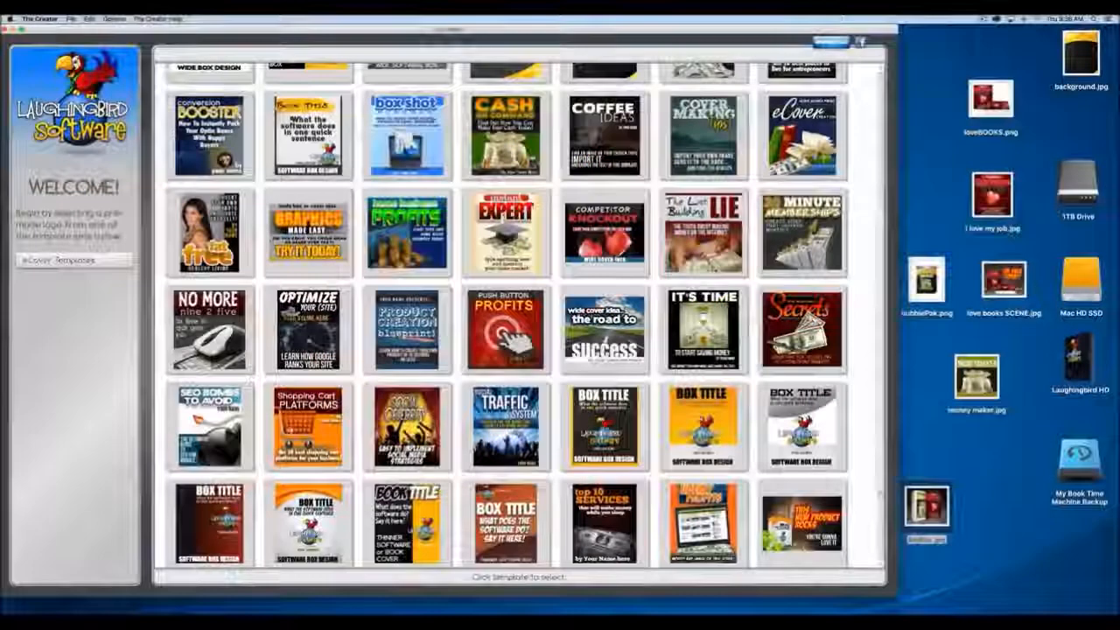
# Open the orange-and-white "Box Title" software box design template with the parrot logo
pyautogui.click(324, 523)
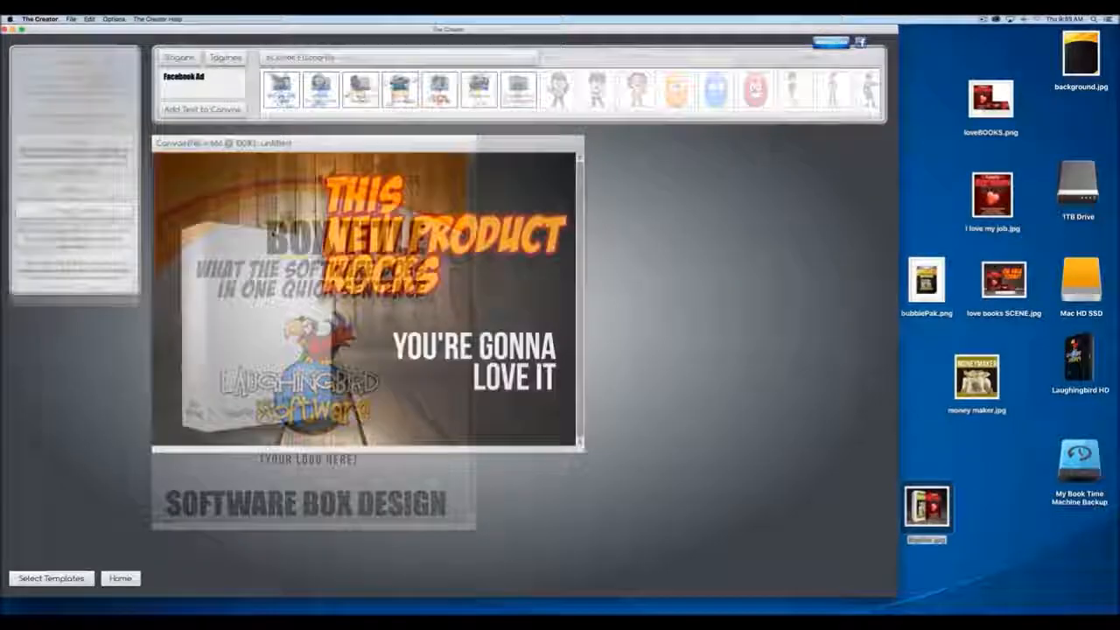